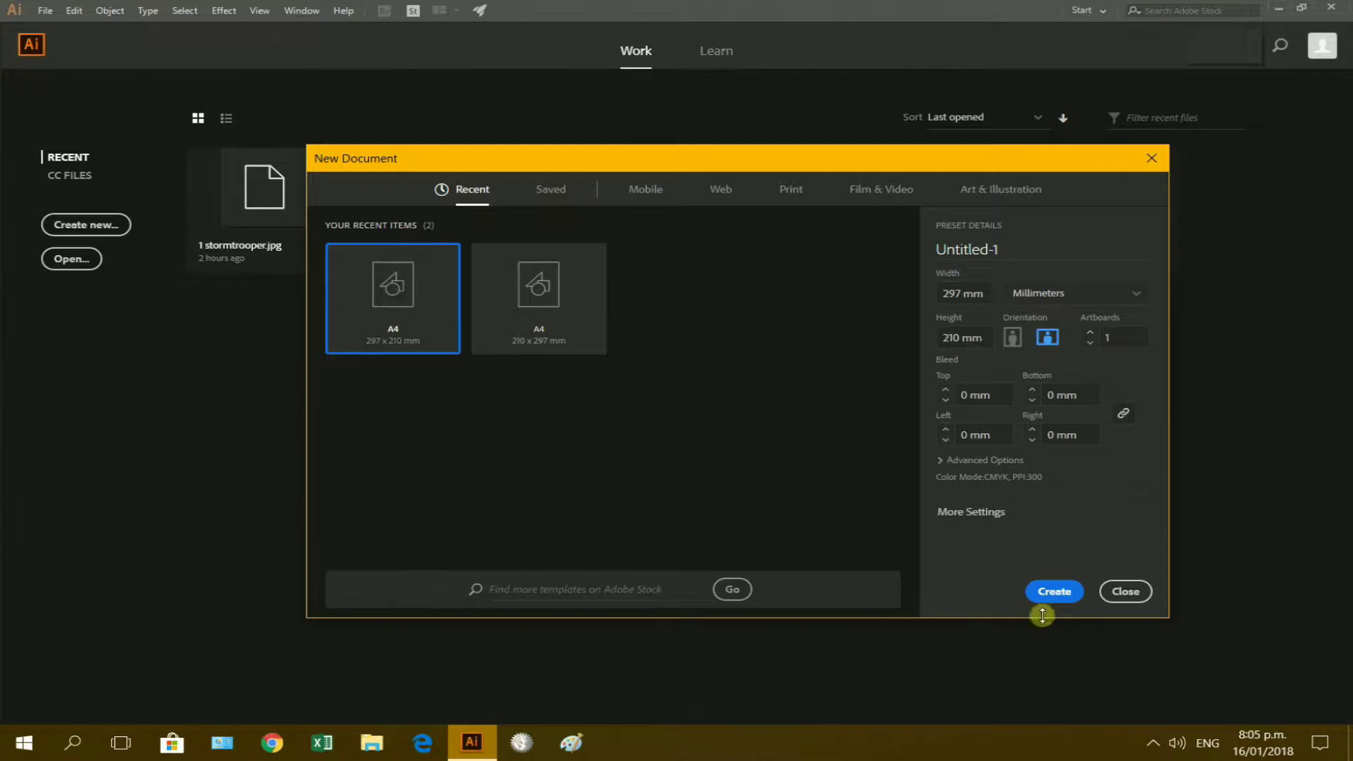
# Create a blank A4 landscape document (297 × 210 mm) from the New Document preset.
pyautogui.click(1053, 593)
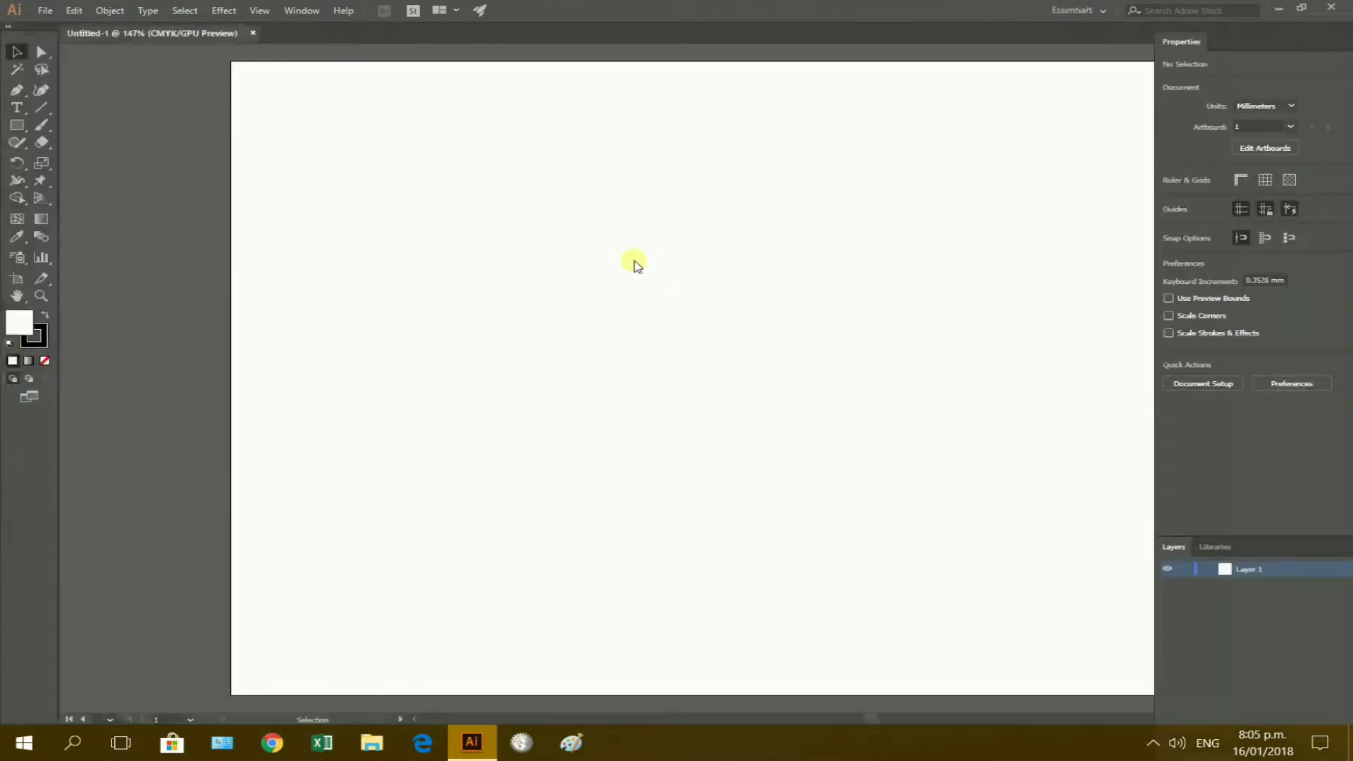
# Draw a rectangle on the artboard and save the document as box.svg in SVG format.
pyautogui.click(16, 124)
pyautogui.moveTo(368, 270)
pyautogui.mouseDown()
pyautogui.moveTo(610, 441)
pyautogui.moveTo(604, 407)
pyautogui.mouseUp()
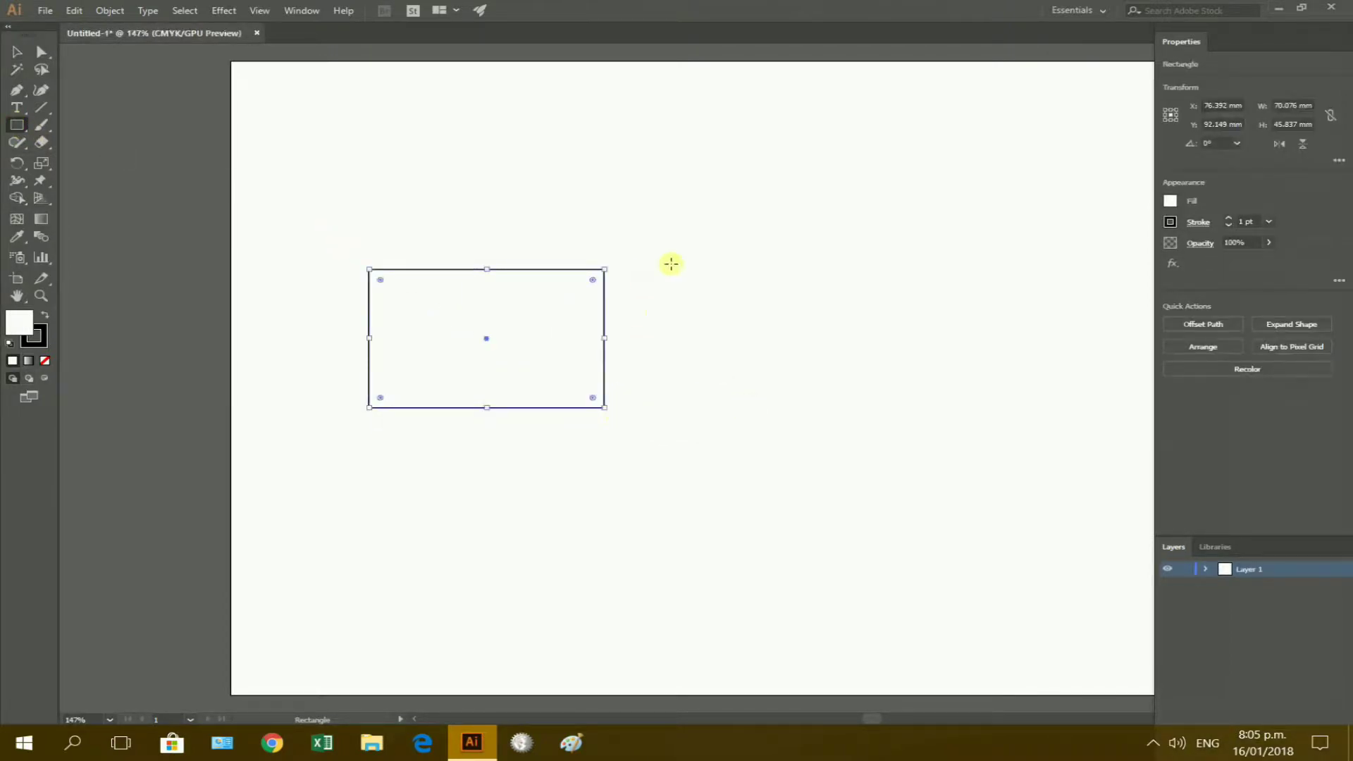
pyautogui.click(44, 10)
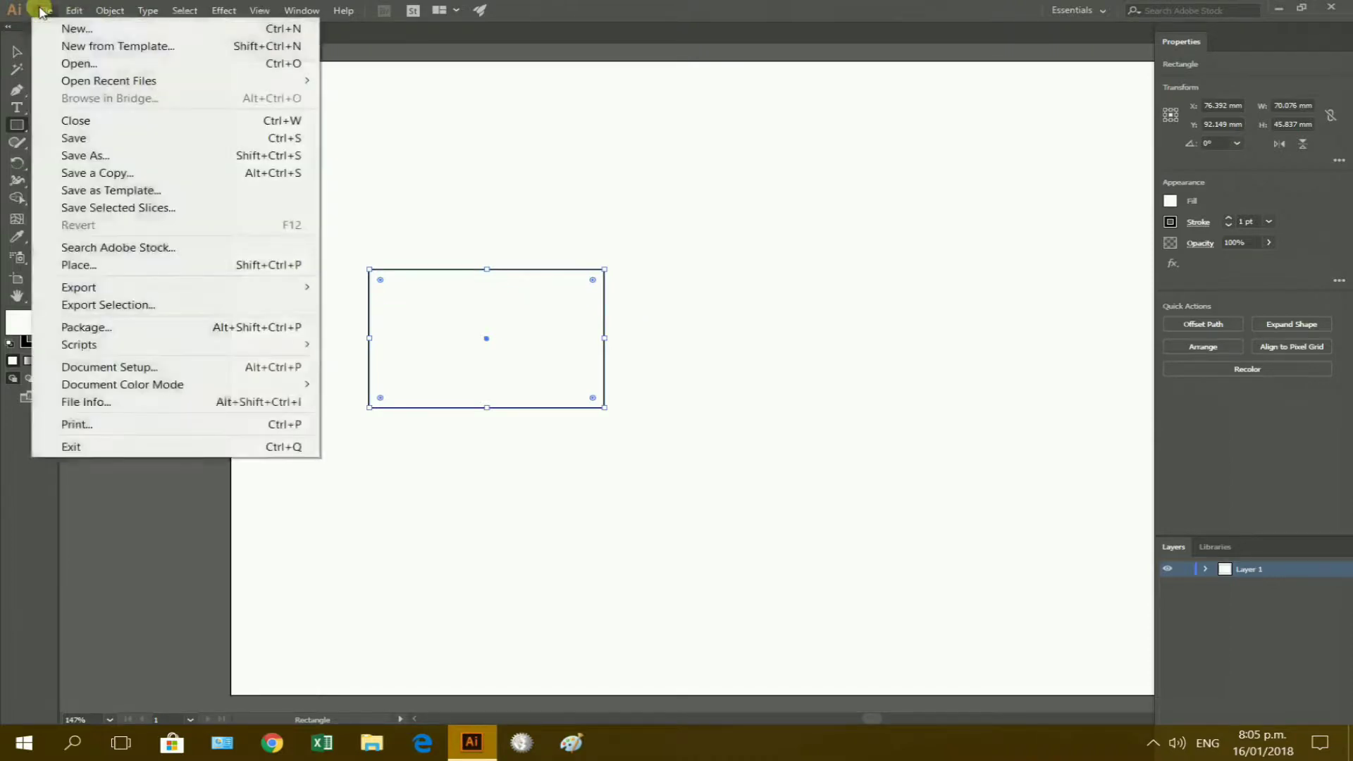
pyautogui.click(76, 156)
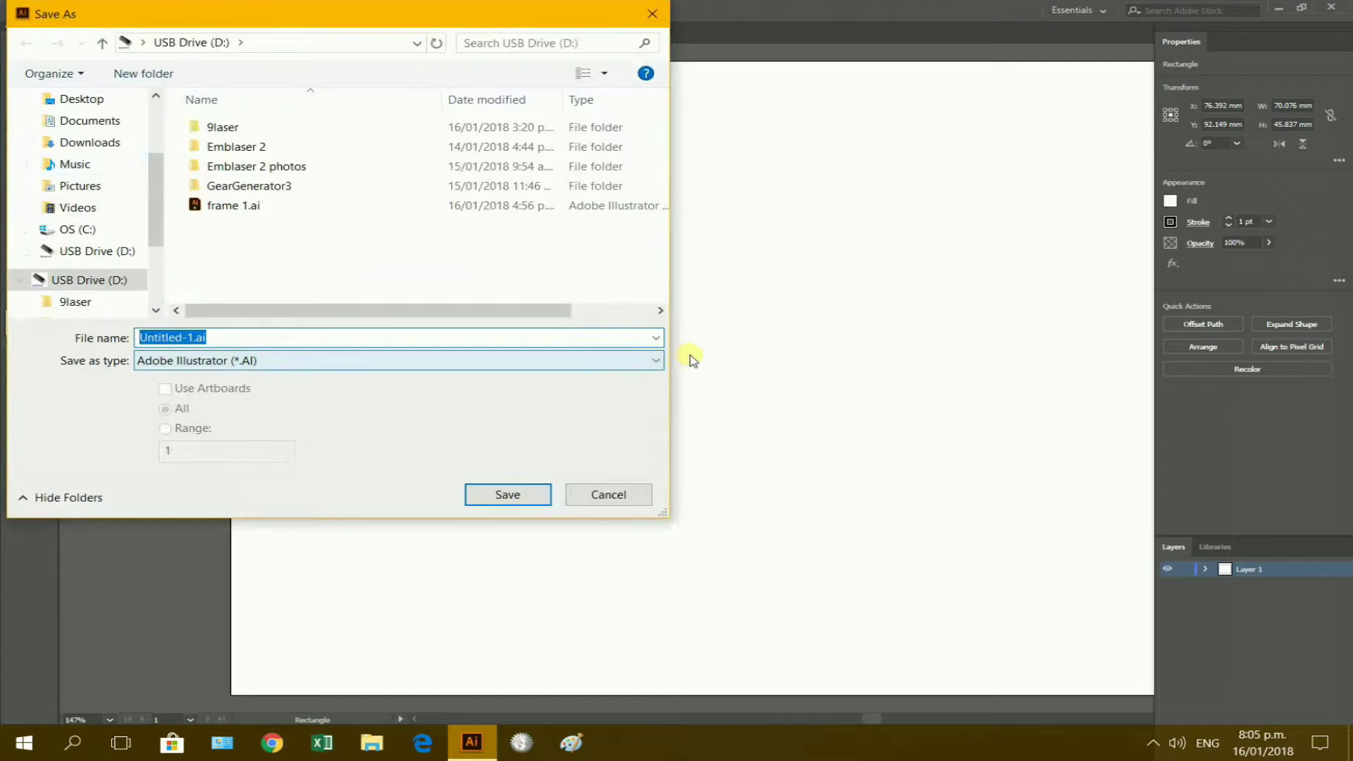
pyautogui.click(656, 361)
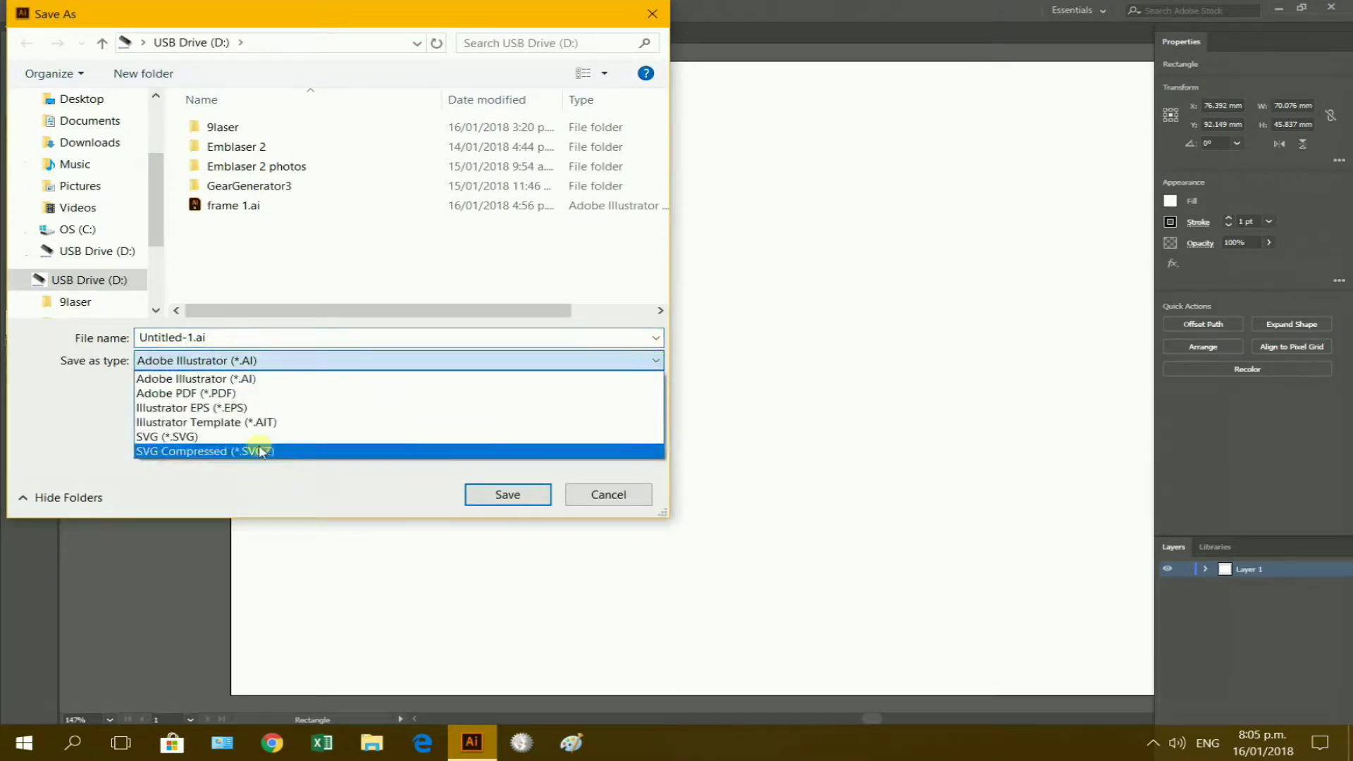
pyautogui.click(187, 436)
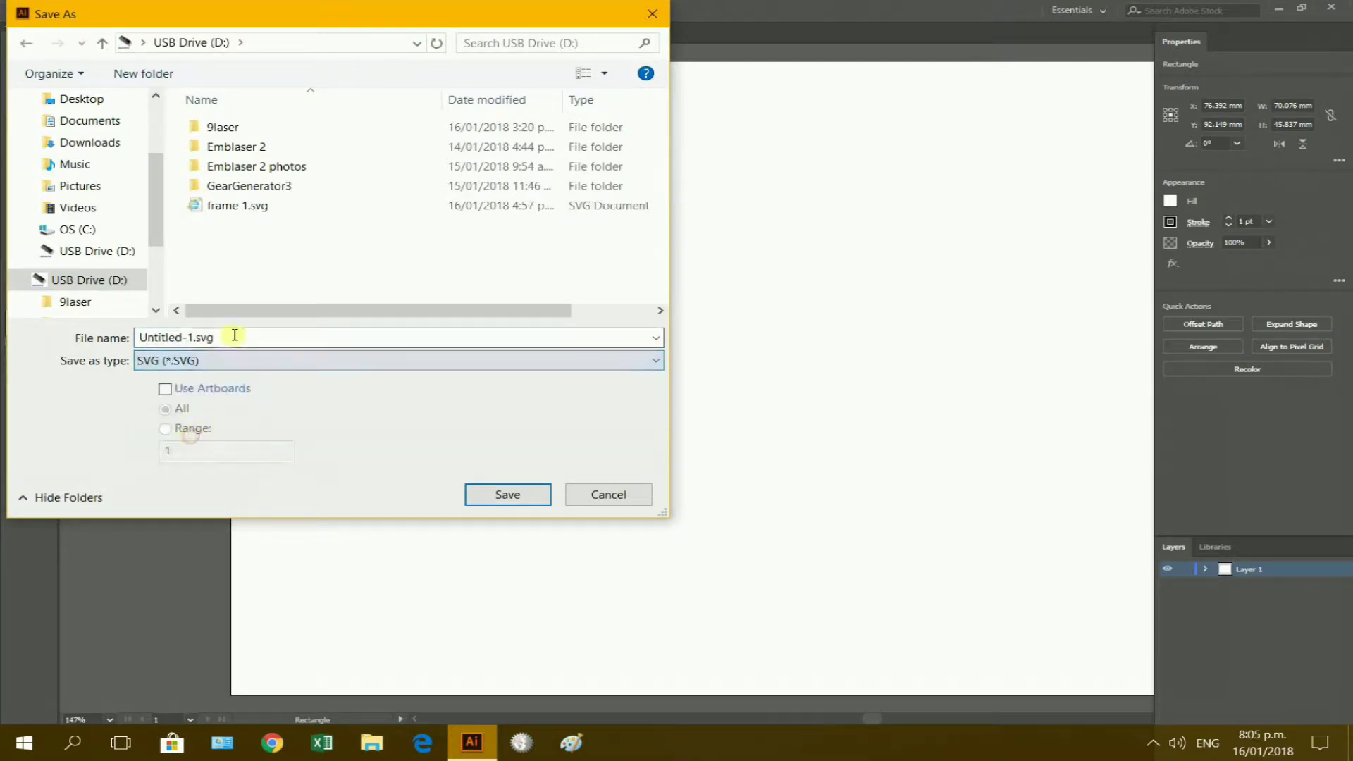
pyautogui.click(190, 338)
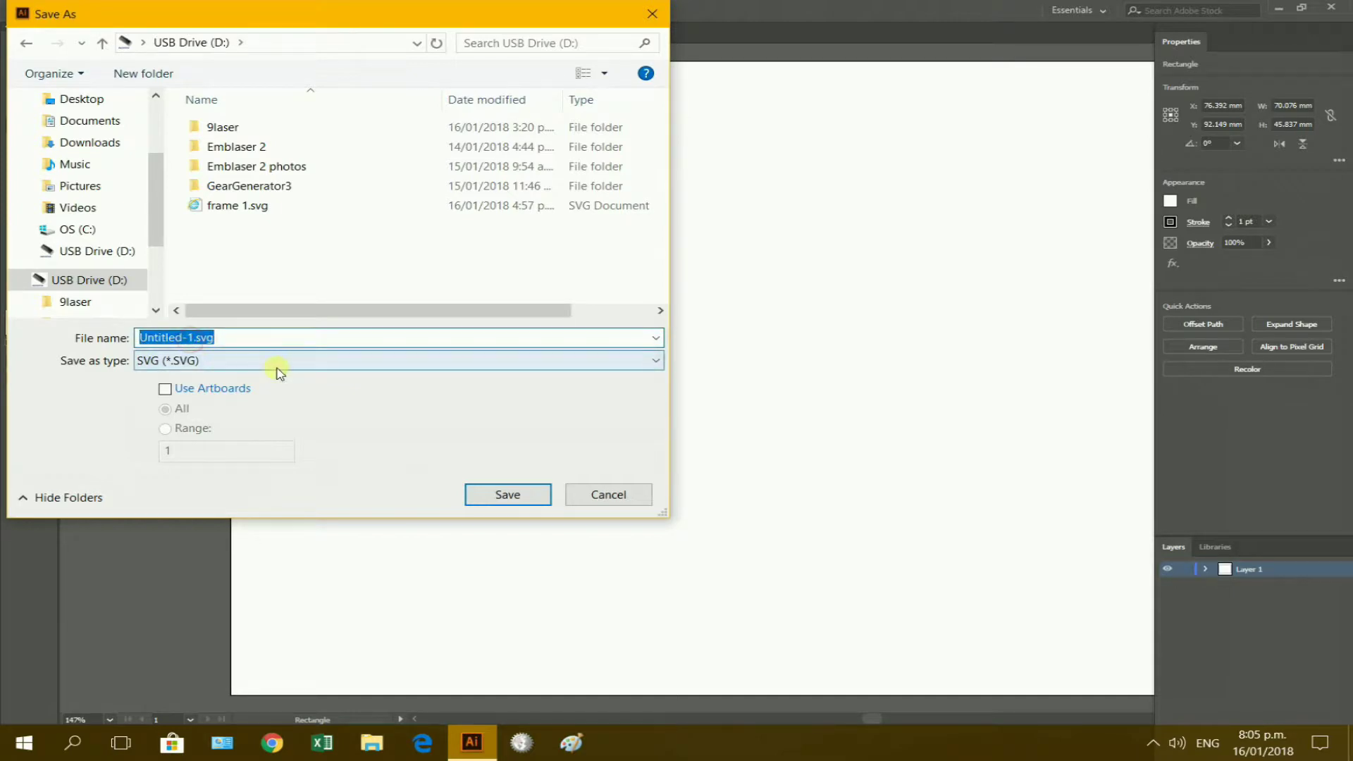
pyautogui.click(190, 338)
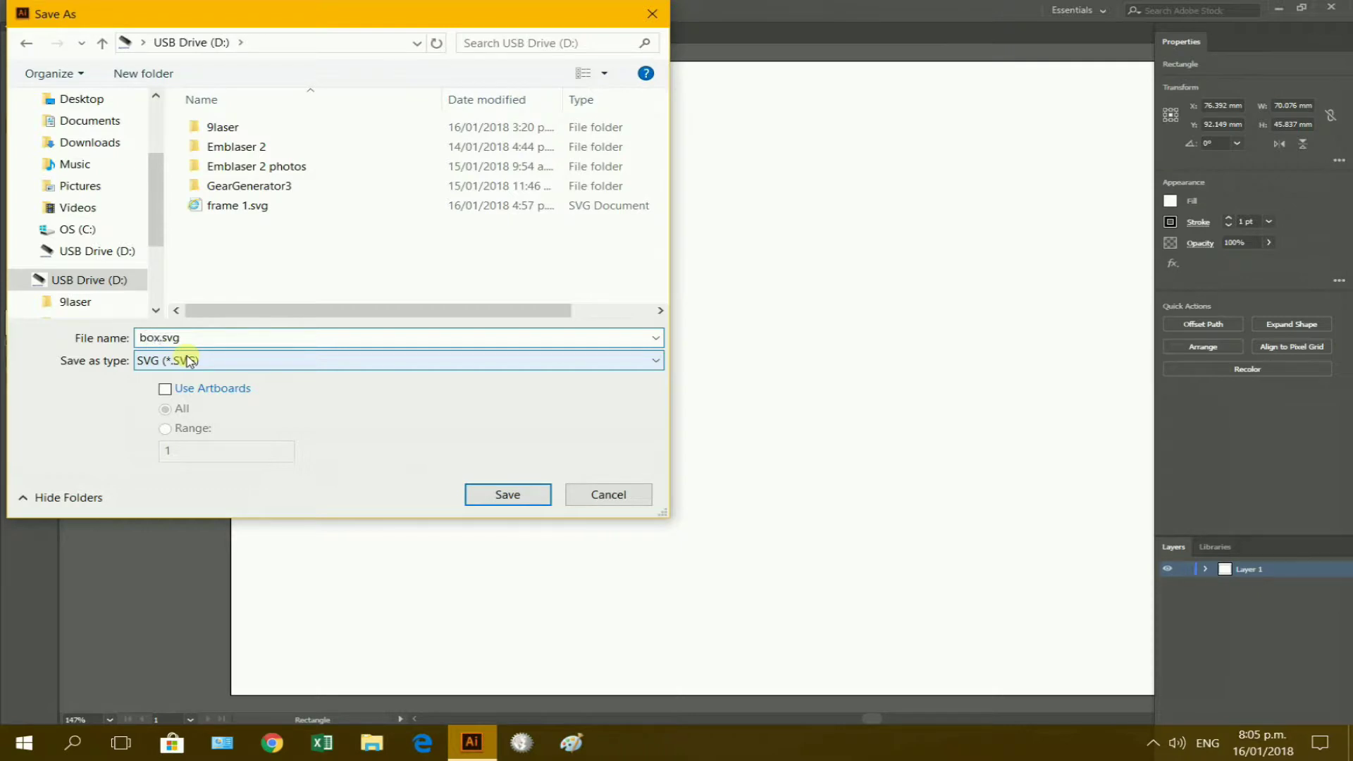
pyautogui.click(504, 501)
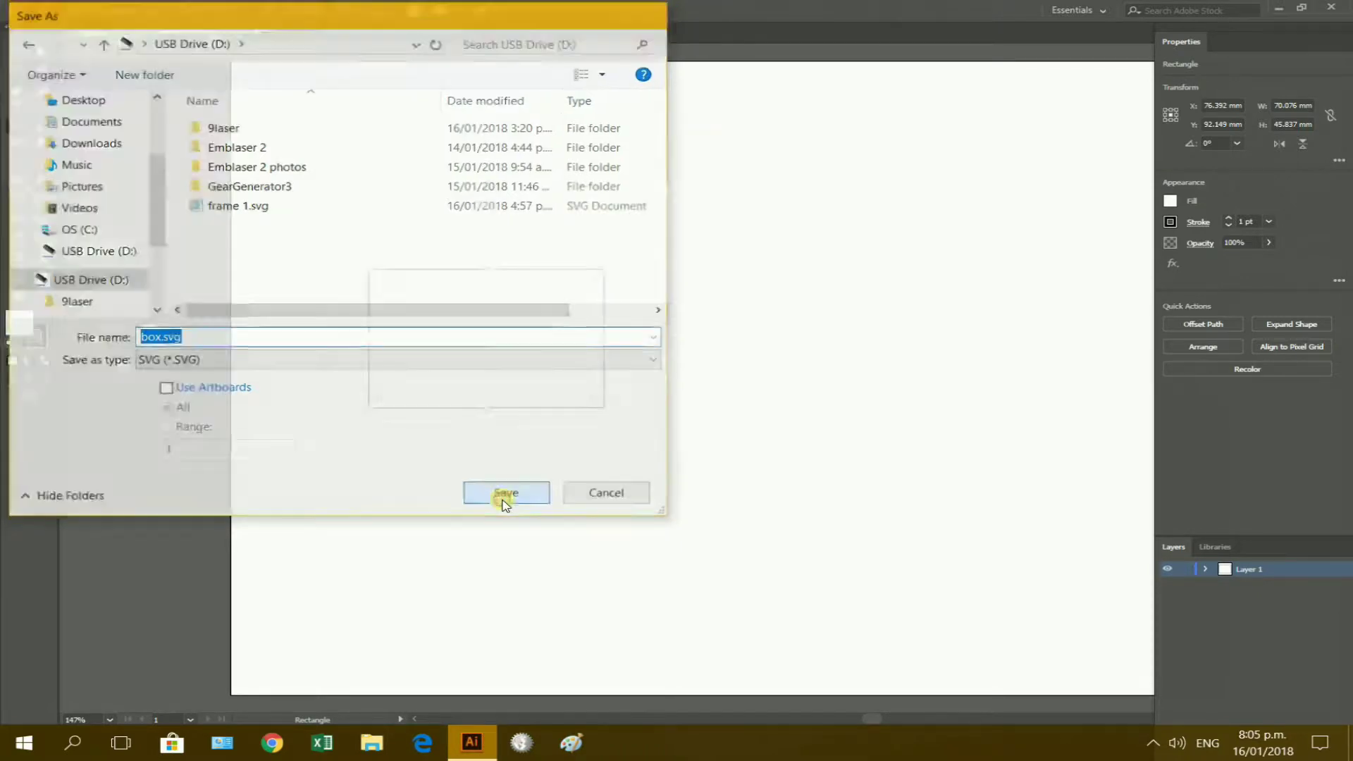
pyautogui.click(737, 444)
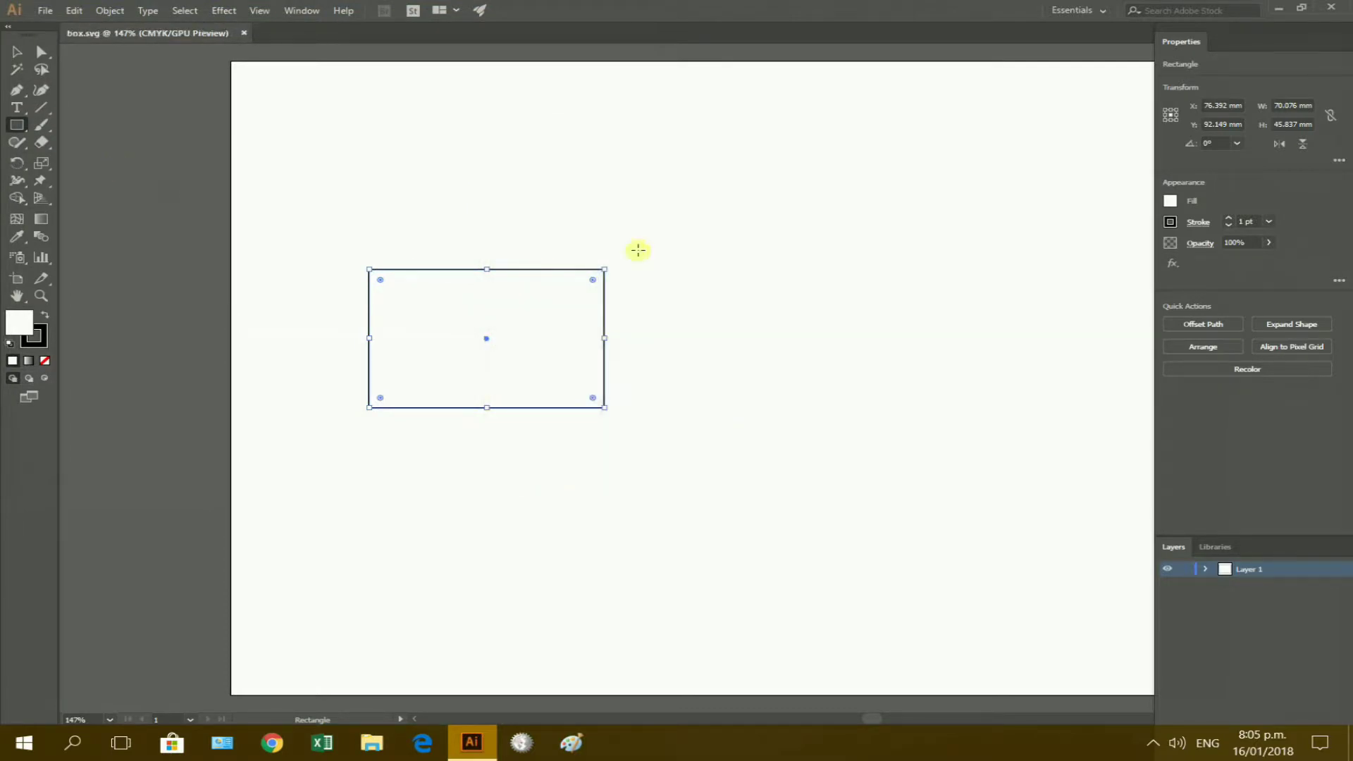
# Give the rectangle a solid black fill, leave its size unchanged, and deselect it.
pyautogui.click(1171, 202)
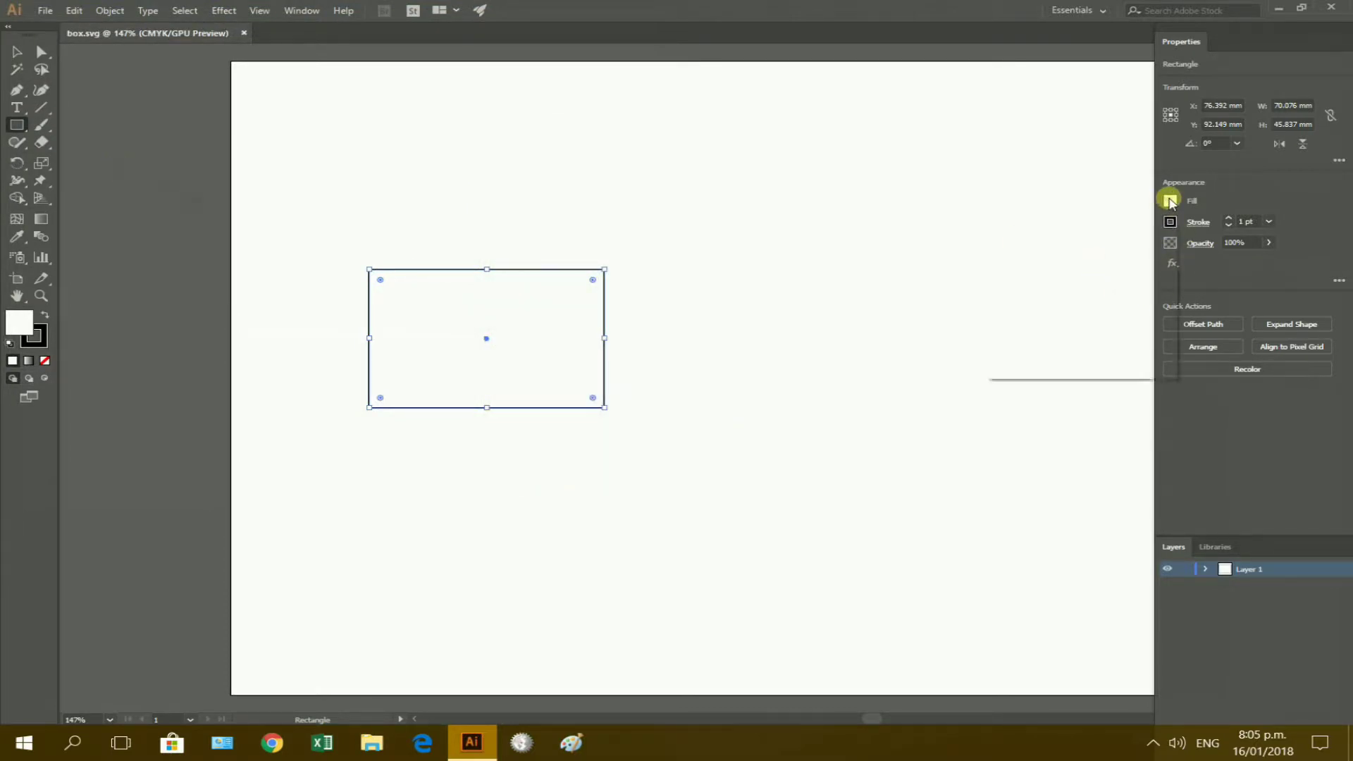
pyautogui.click(1028, 253)
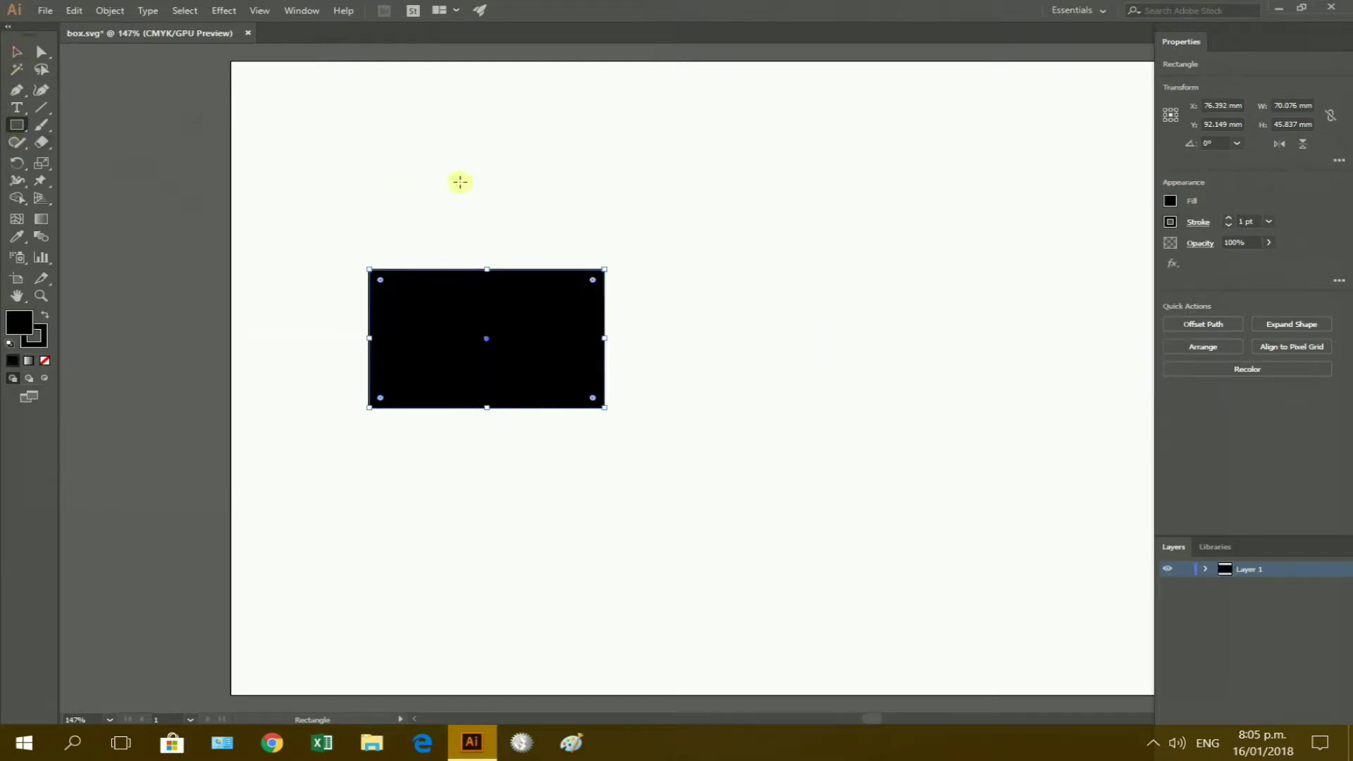
pyautogui.click(459, 181)
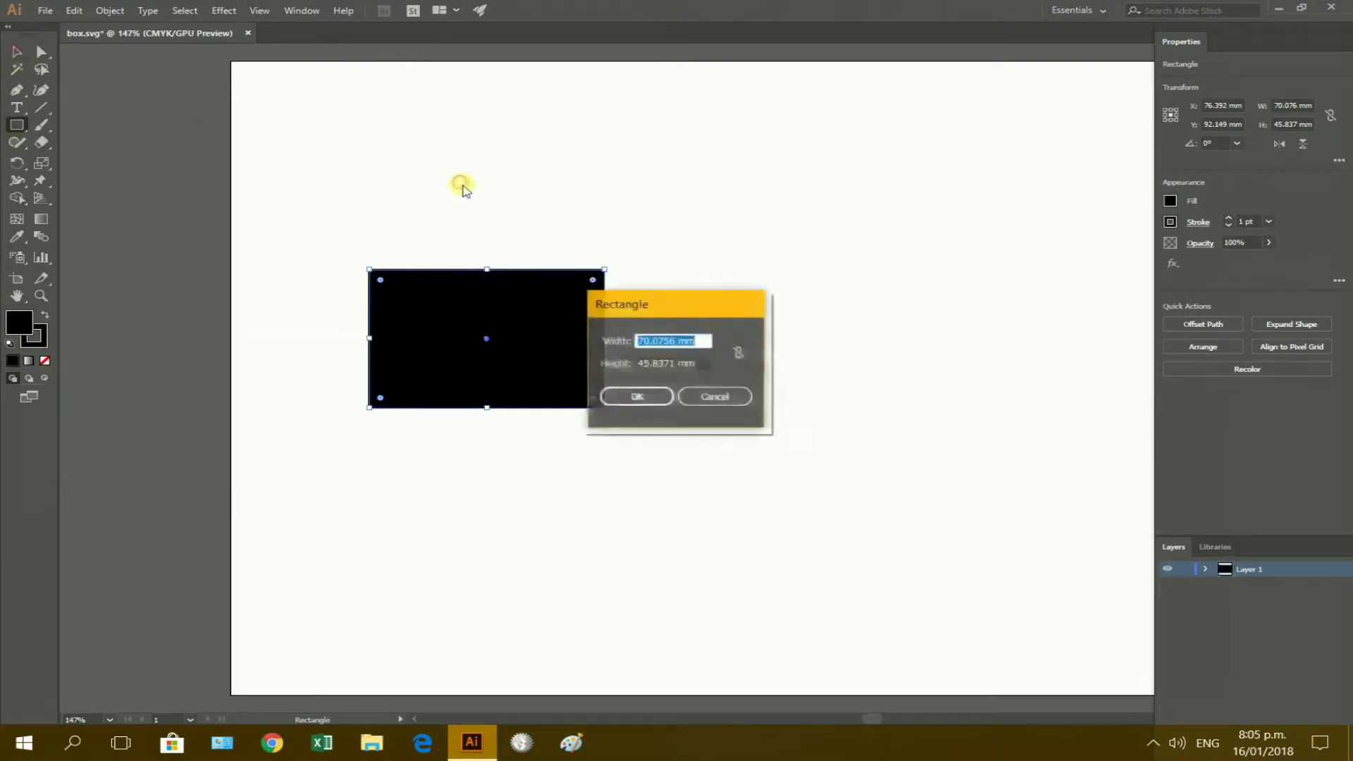
pyautogui.click(733, 396)
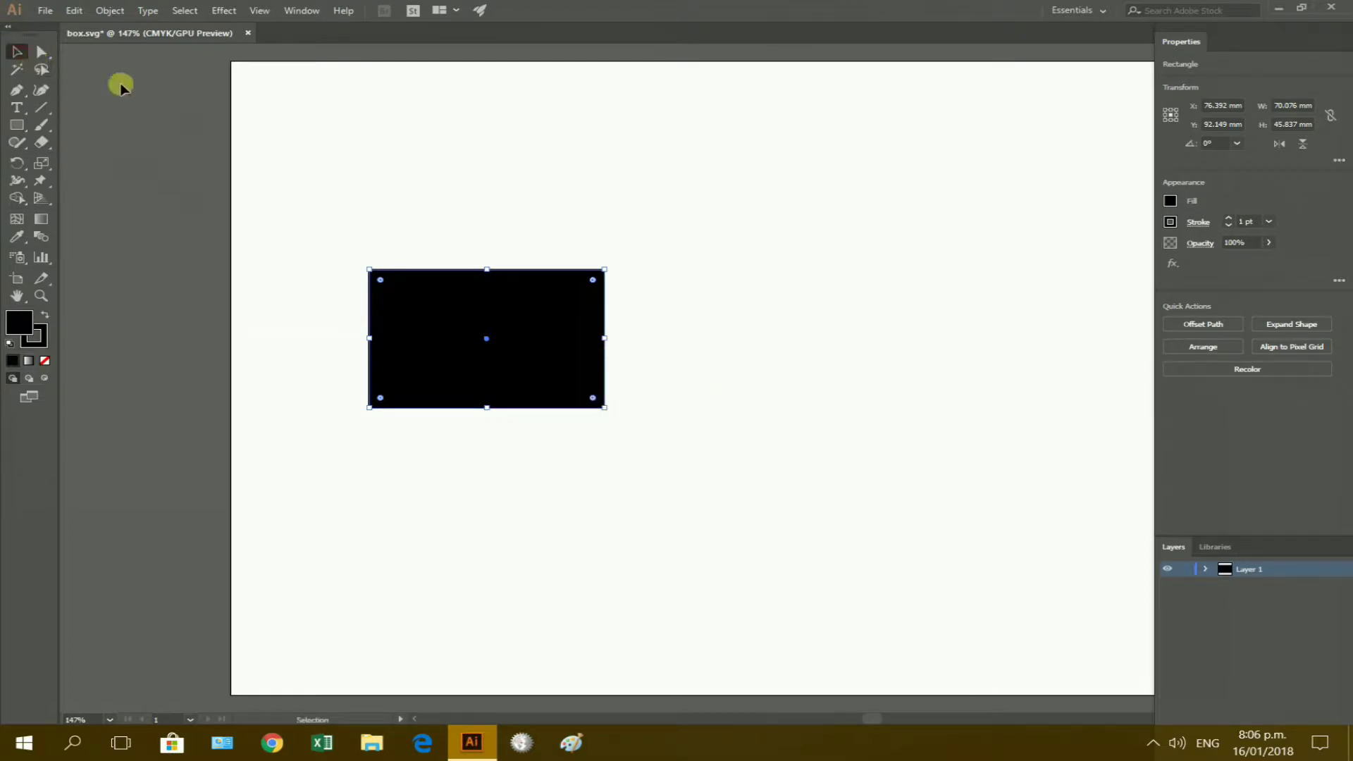
pyautogui.click(397, 141)
pyautogui.click(45, 10)
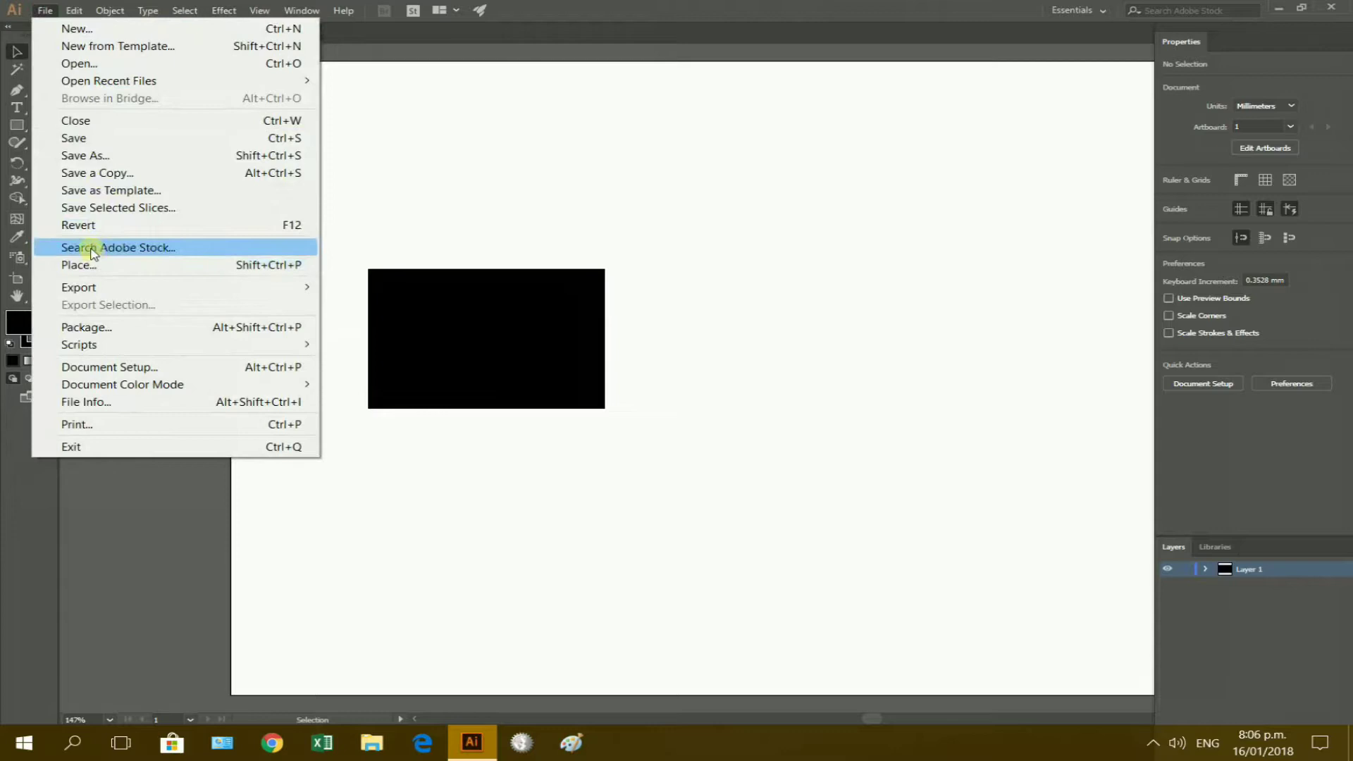
# Save the black box as box2.svg, then delete the rectangle to clear the artboard.
pyautogui.click(100, 155)
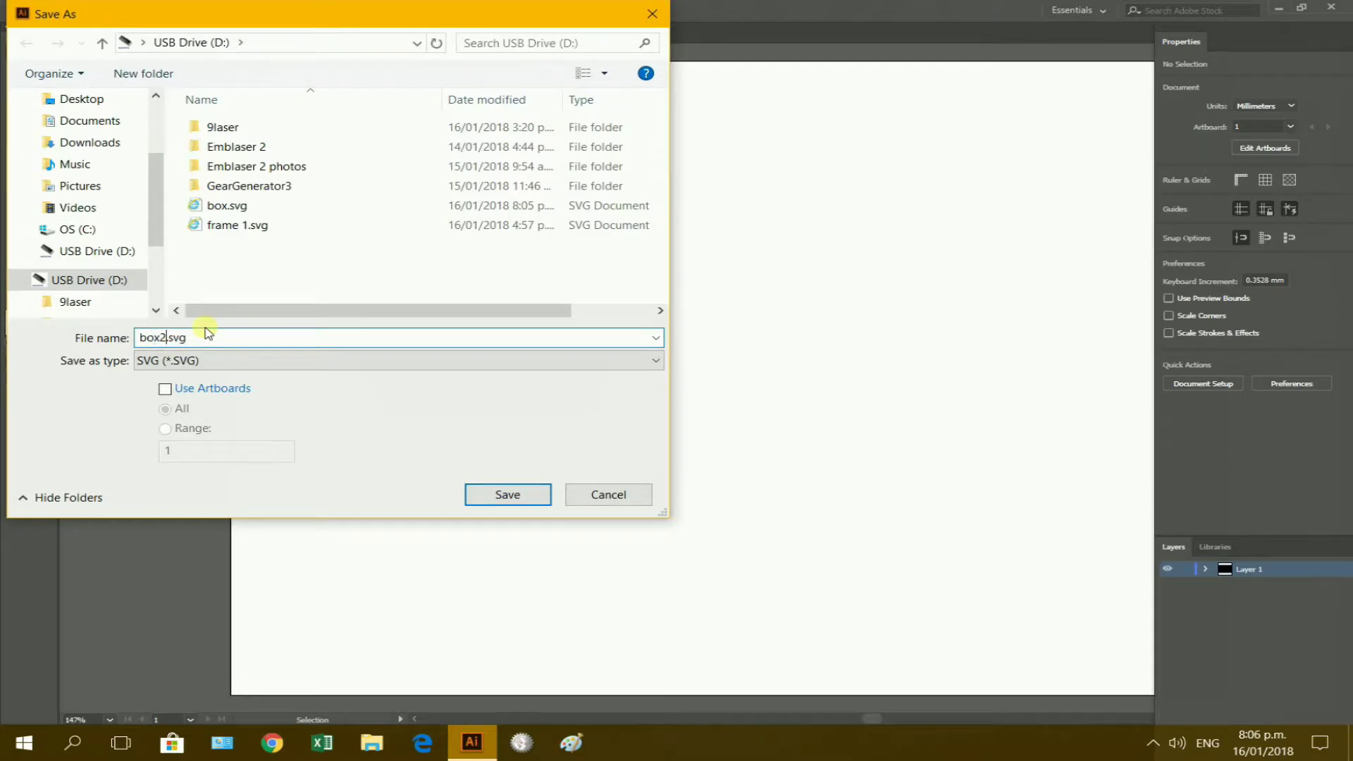
pyautogui.click(511, 495)
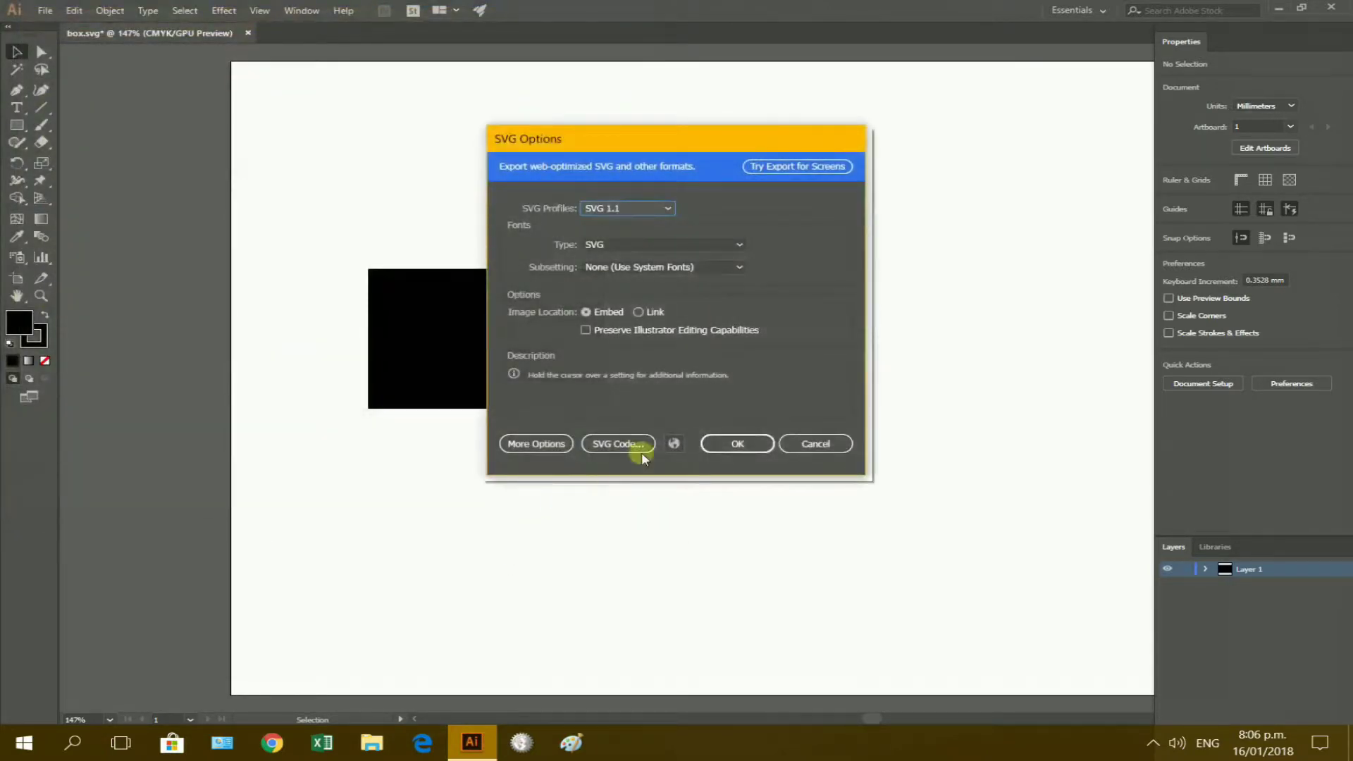
pyautogui.click(737, 444)
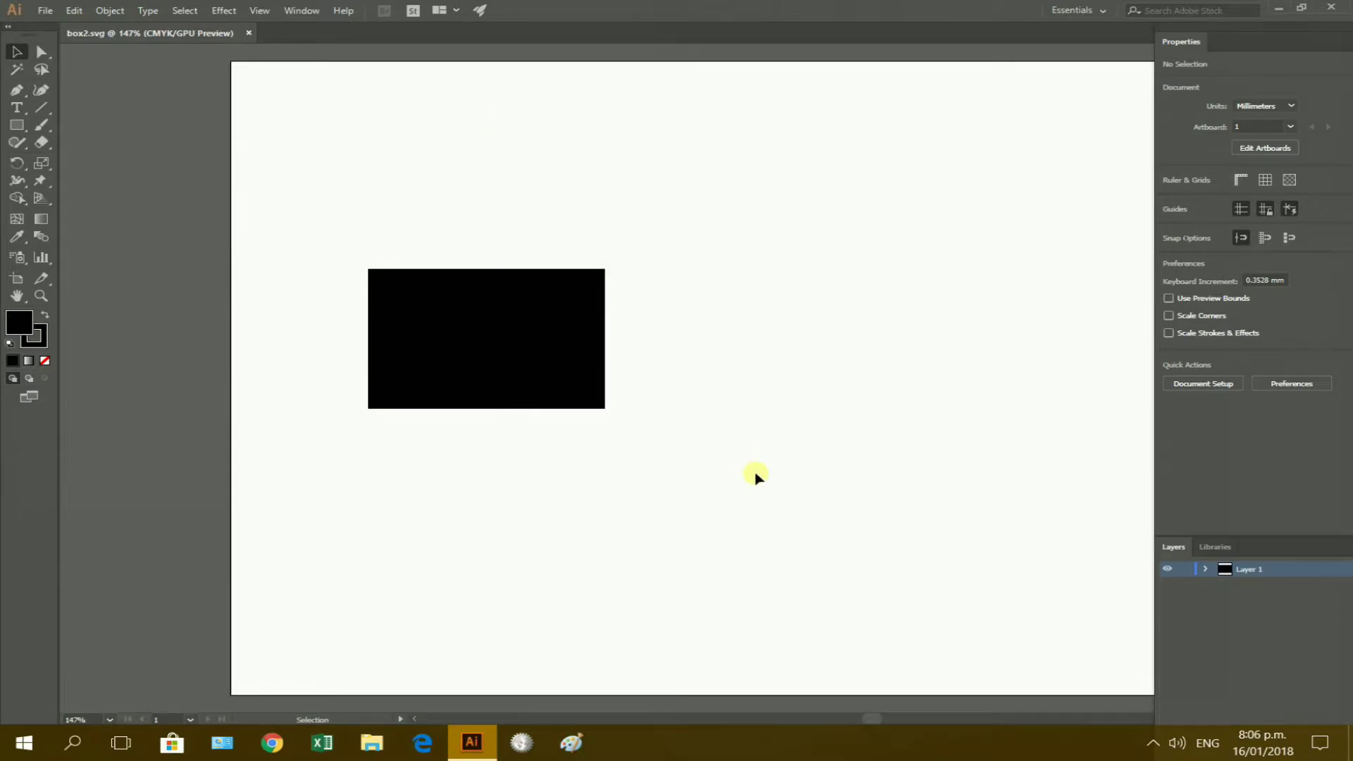
pyautogui.click(529, 319)
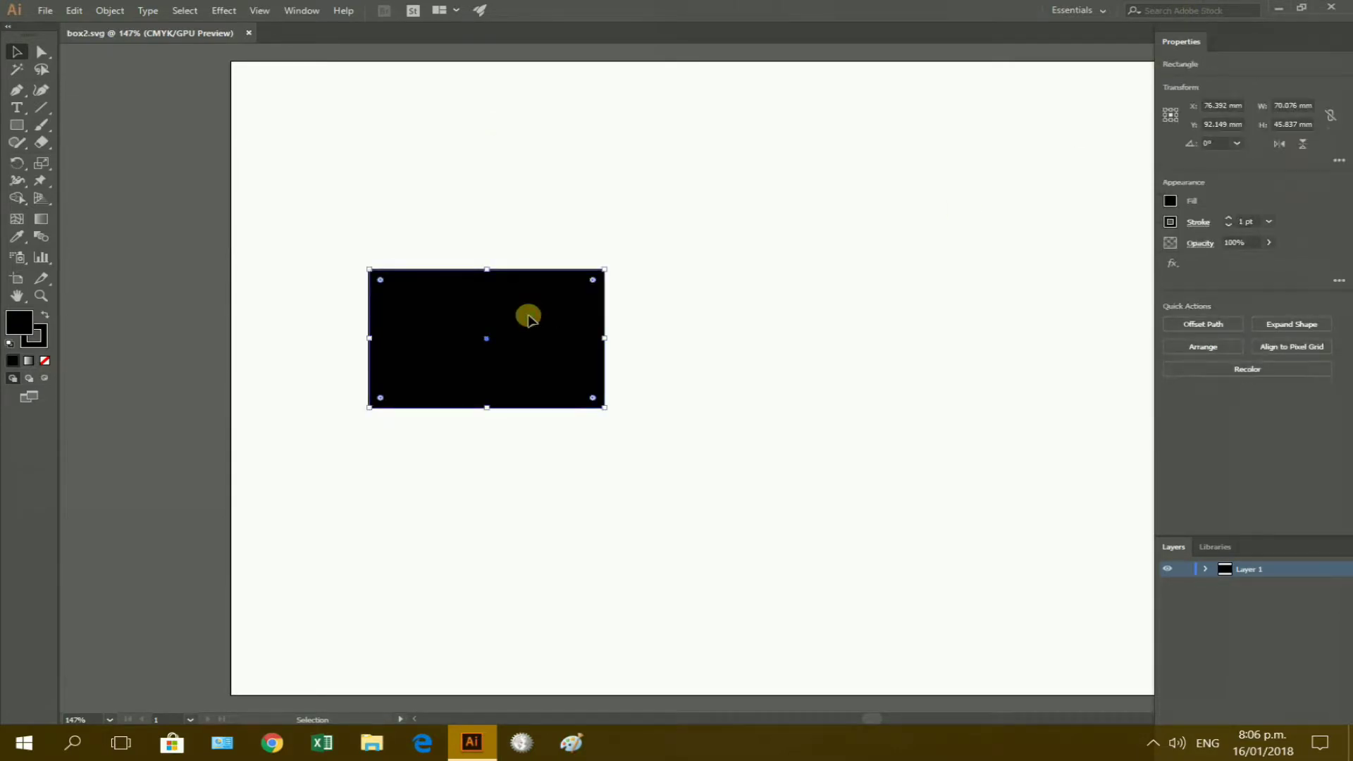
pyautogui.press('Delete')
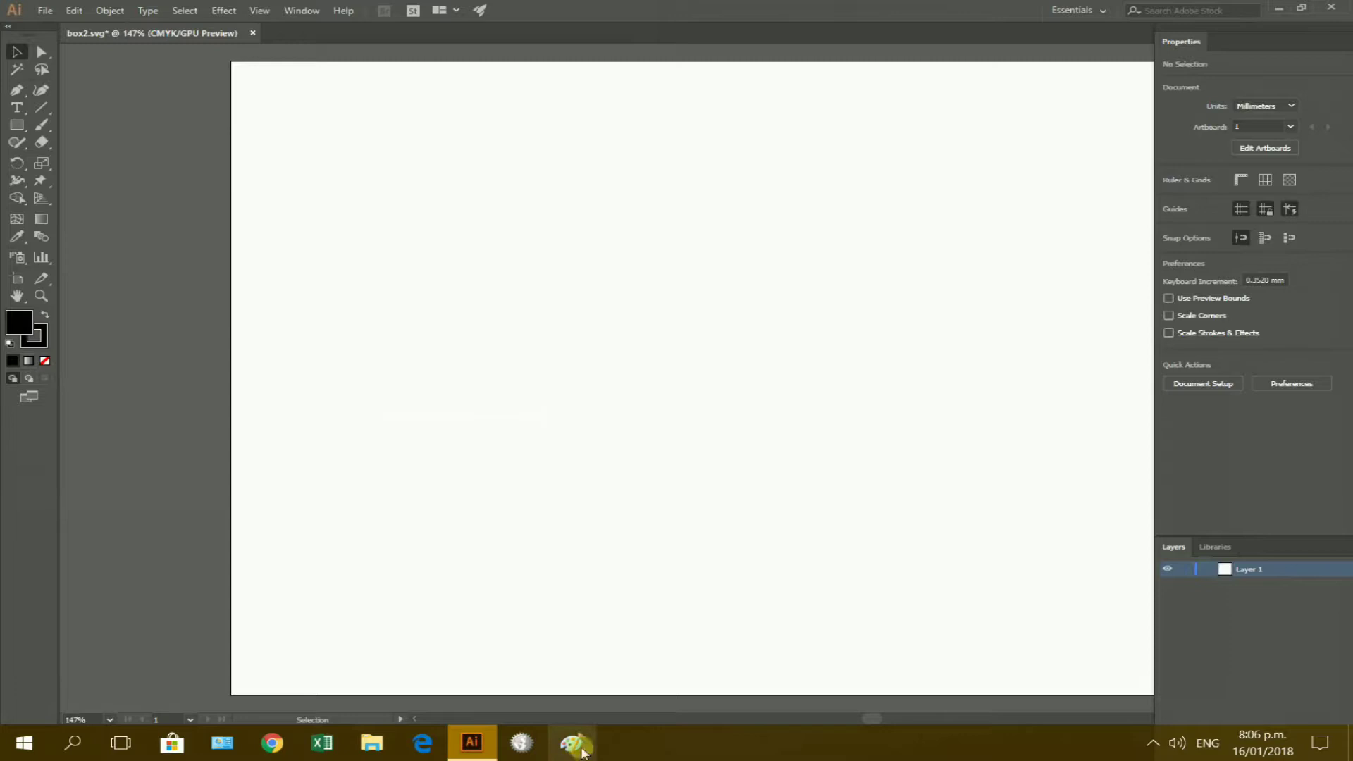
# In Paint, draw a 472 × 282 px rectangle with a solid black fill.
pyautogui.click(577, 746)
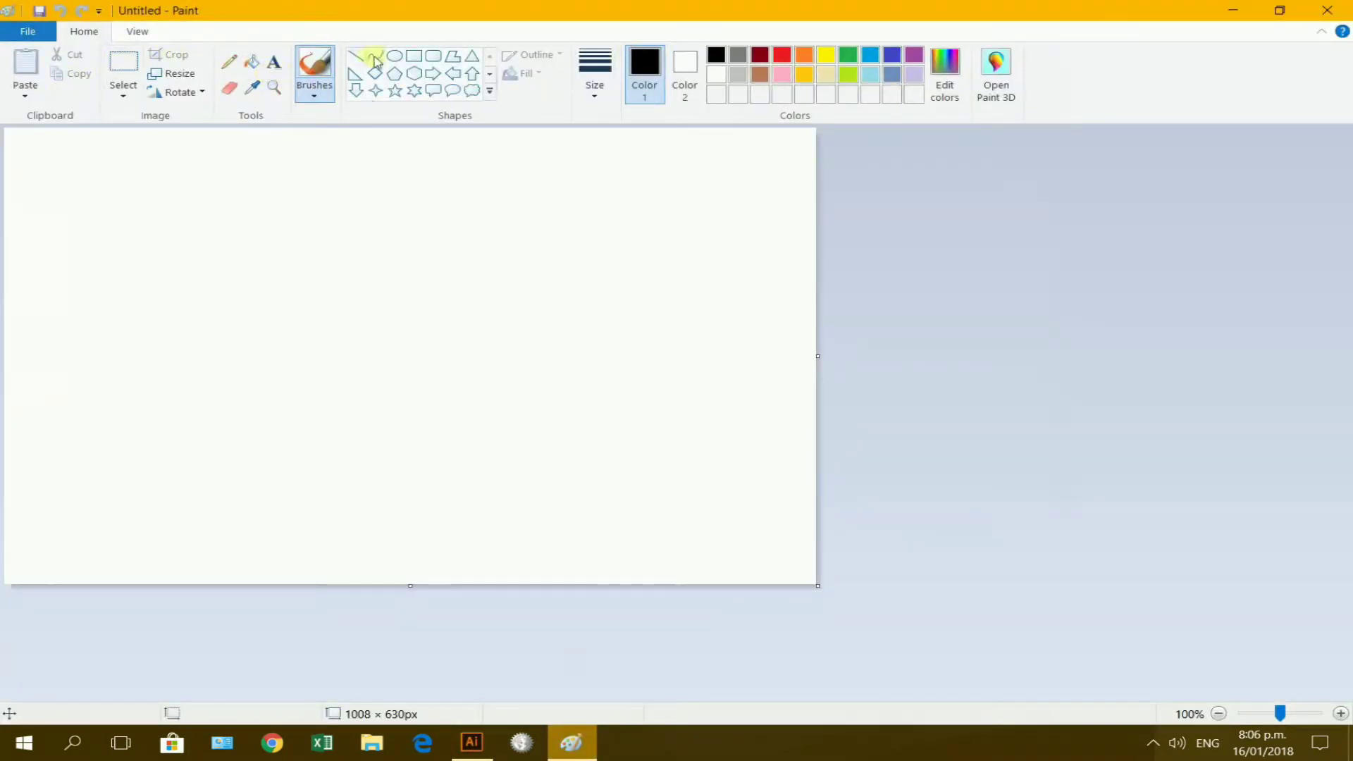
pyautogui.click(414, 57)
pyautogui.moveTo(169, 224); pyautogui.dragTo(551, 427)
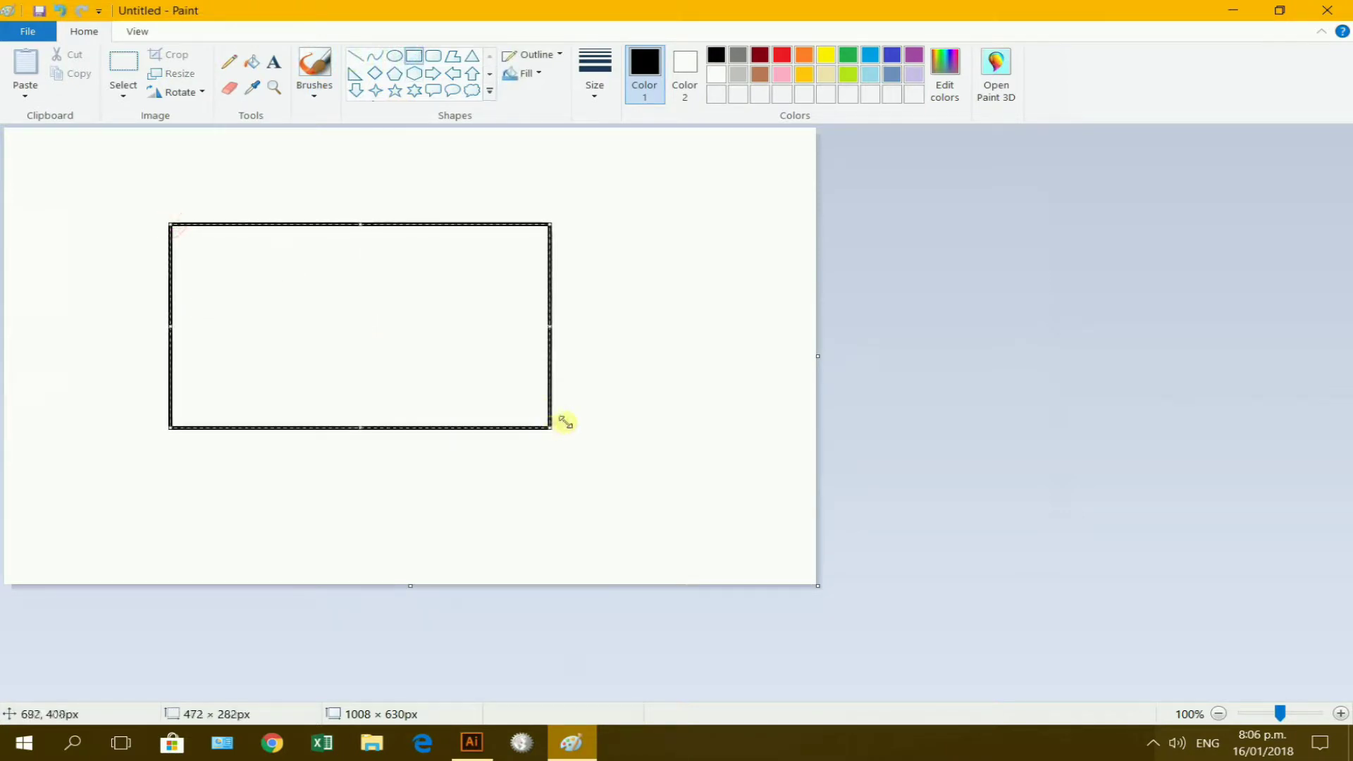
pyautogui.click(690, 60)
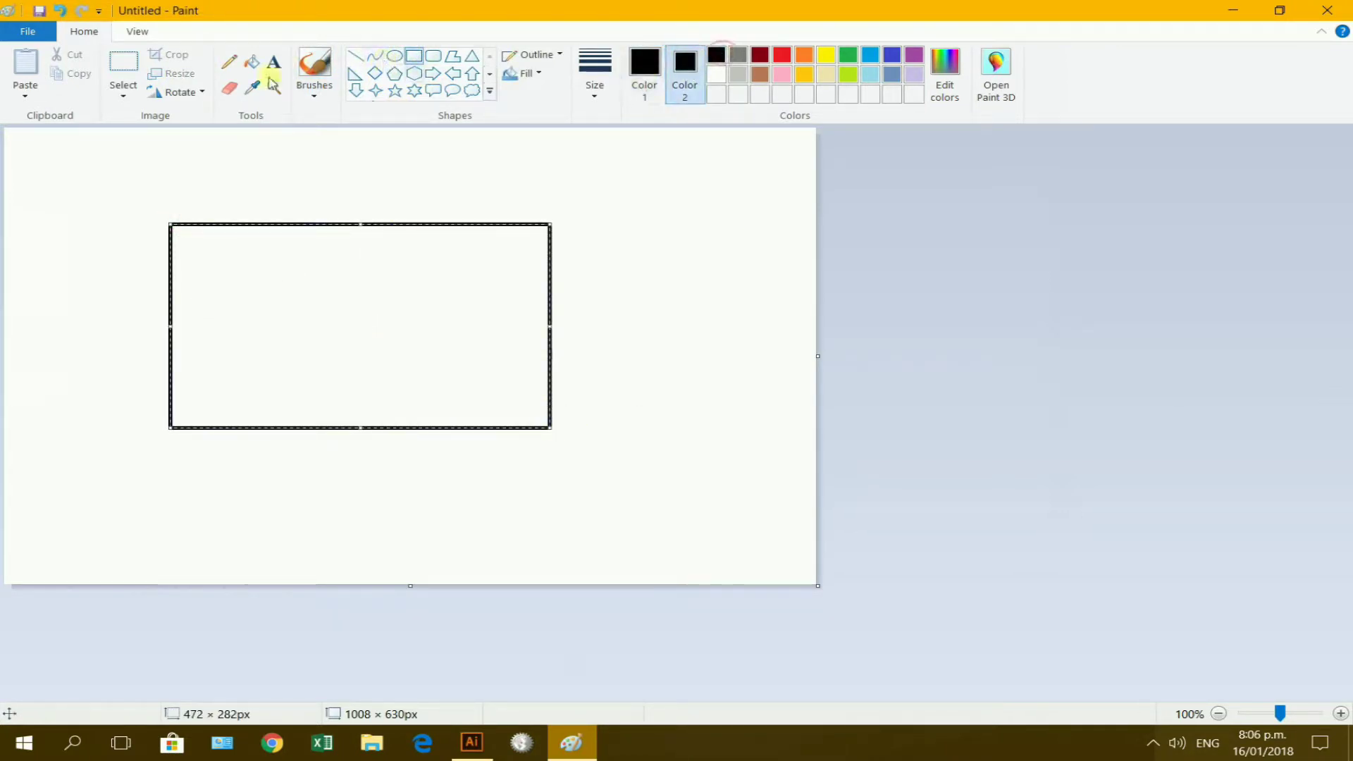
pyautogui.click(506, 73)
pyautogui.click(390, 287)
pyautogui.click(508, 76)
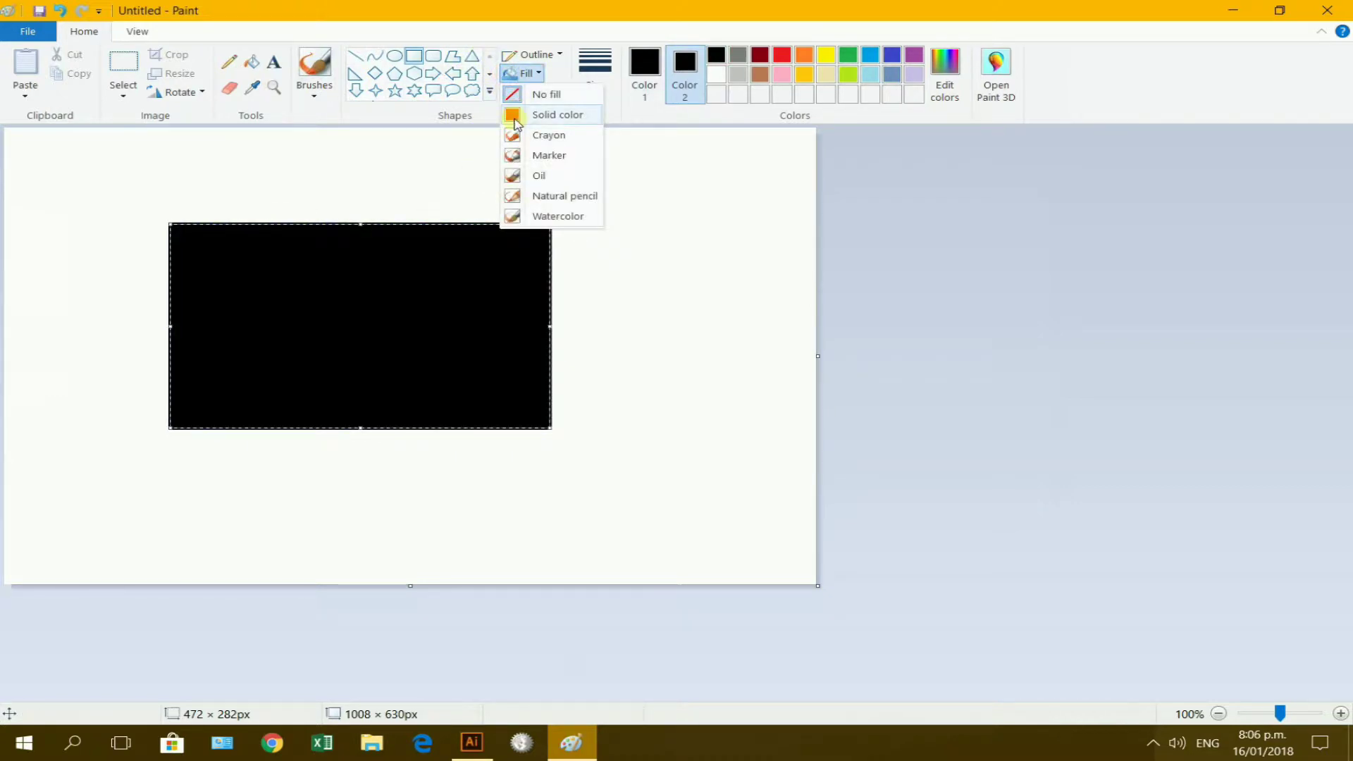
pyautogui.click(515, 117)
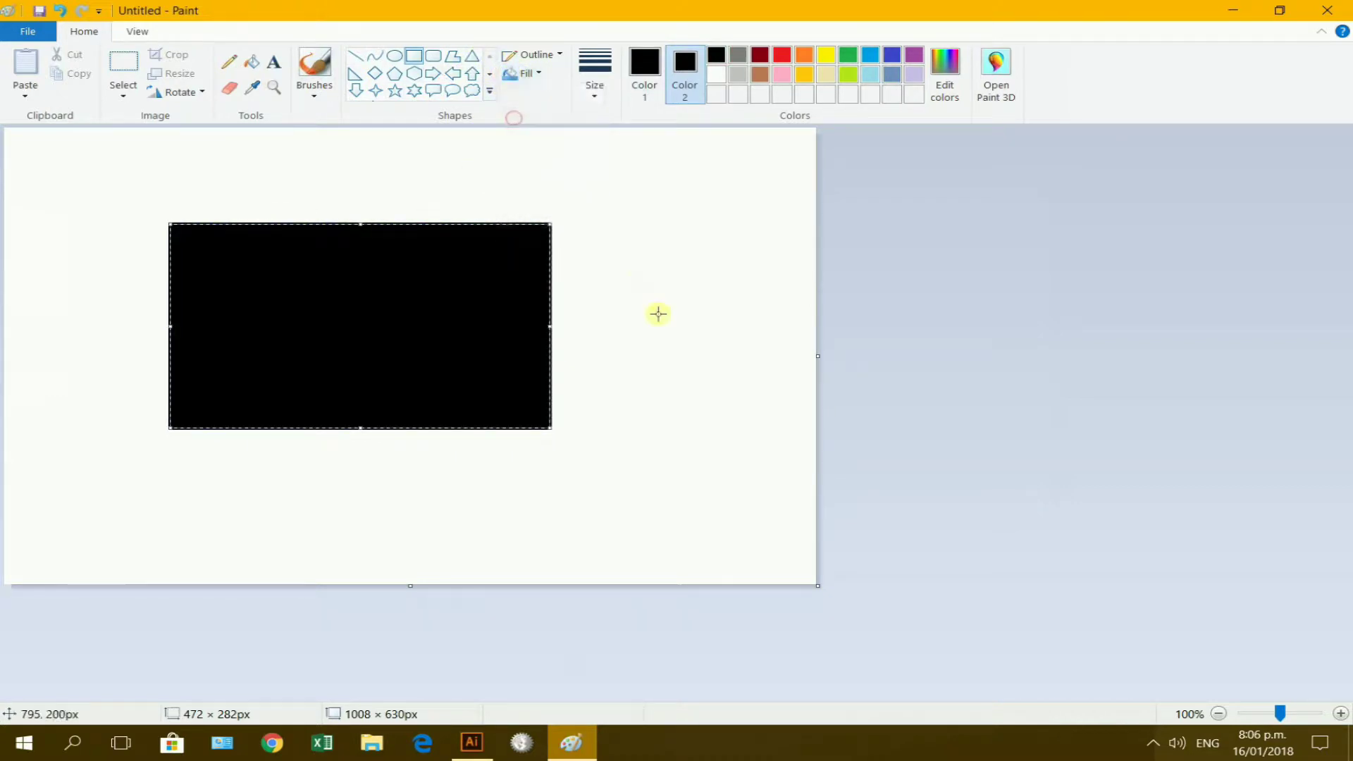
# Commit the rectangle and begin saving the picture as a JPEG named 'box paint'.
pyautogui.click(123, 64)
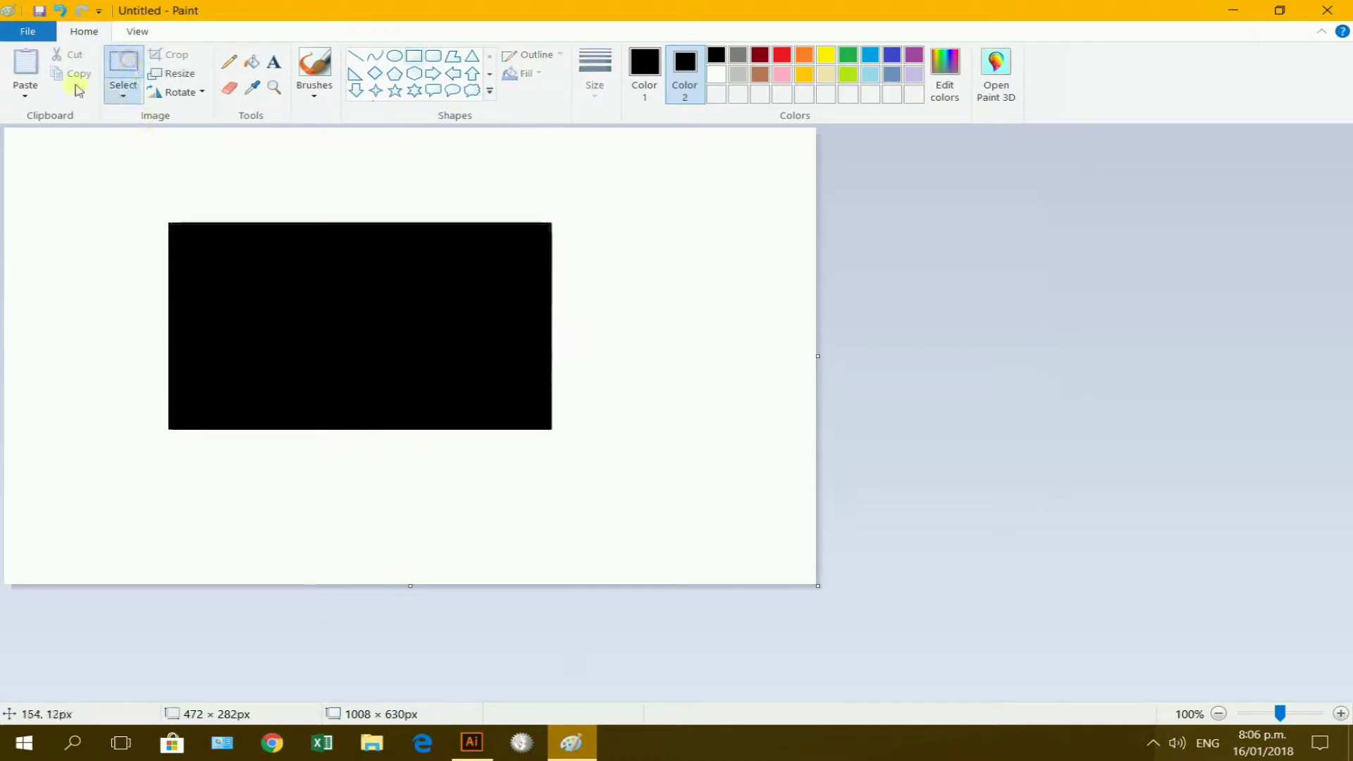
pyautogui.click(21, 34)
pyautogui.click(62, 181)
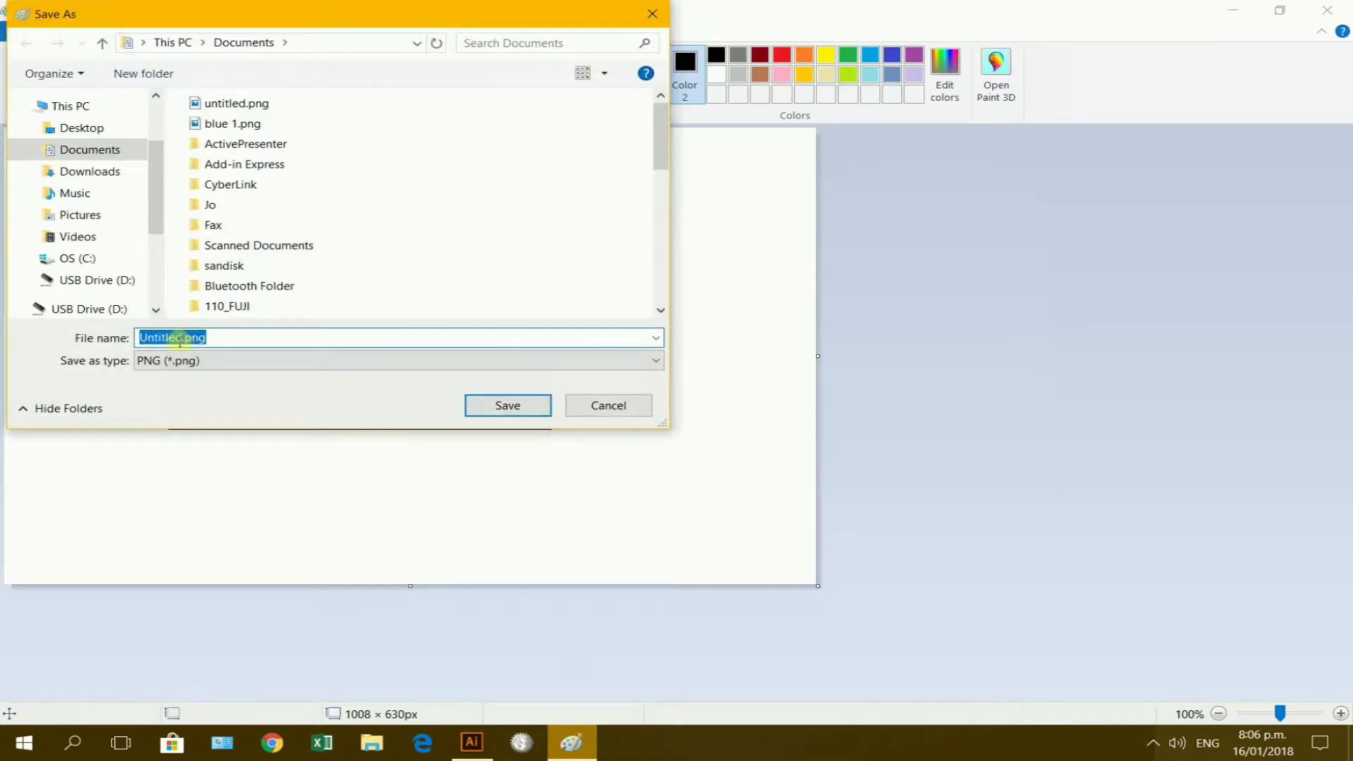
pyautogui.click(654, 360)
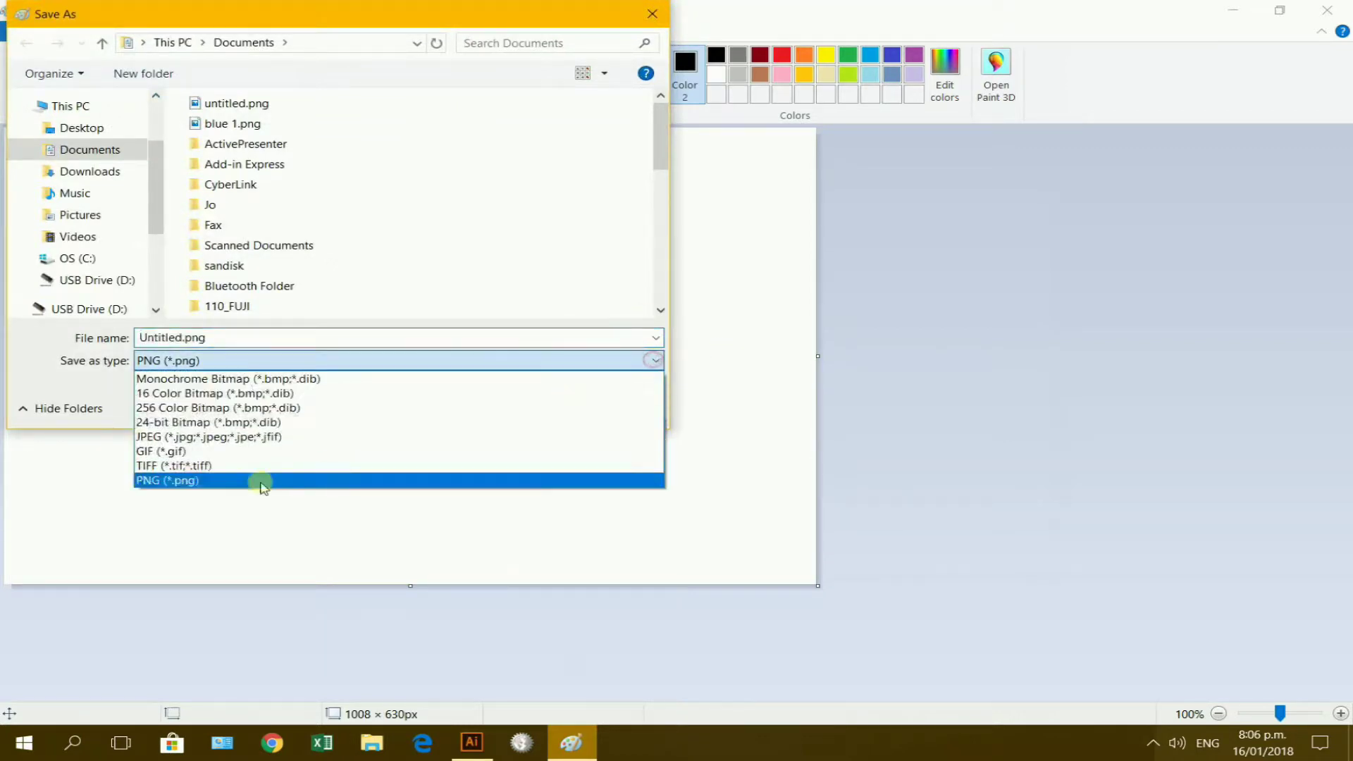
pyautogui.click(182, 437)
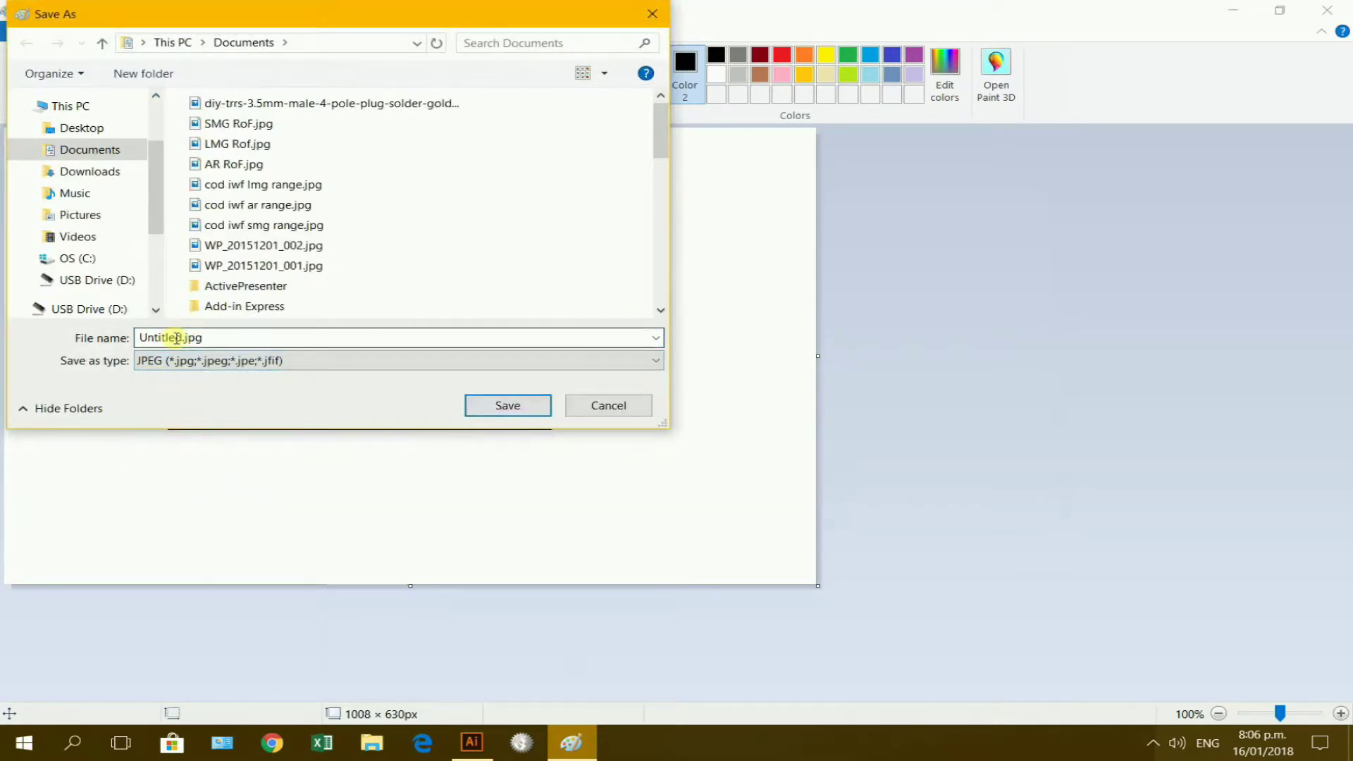
pyautogui.doubleClick(182, 339)
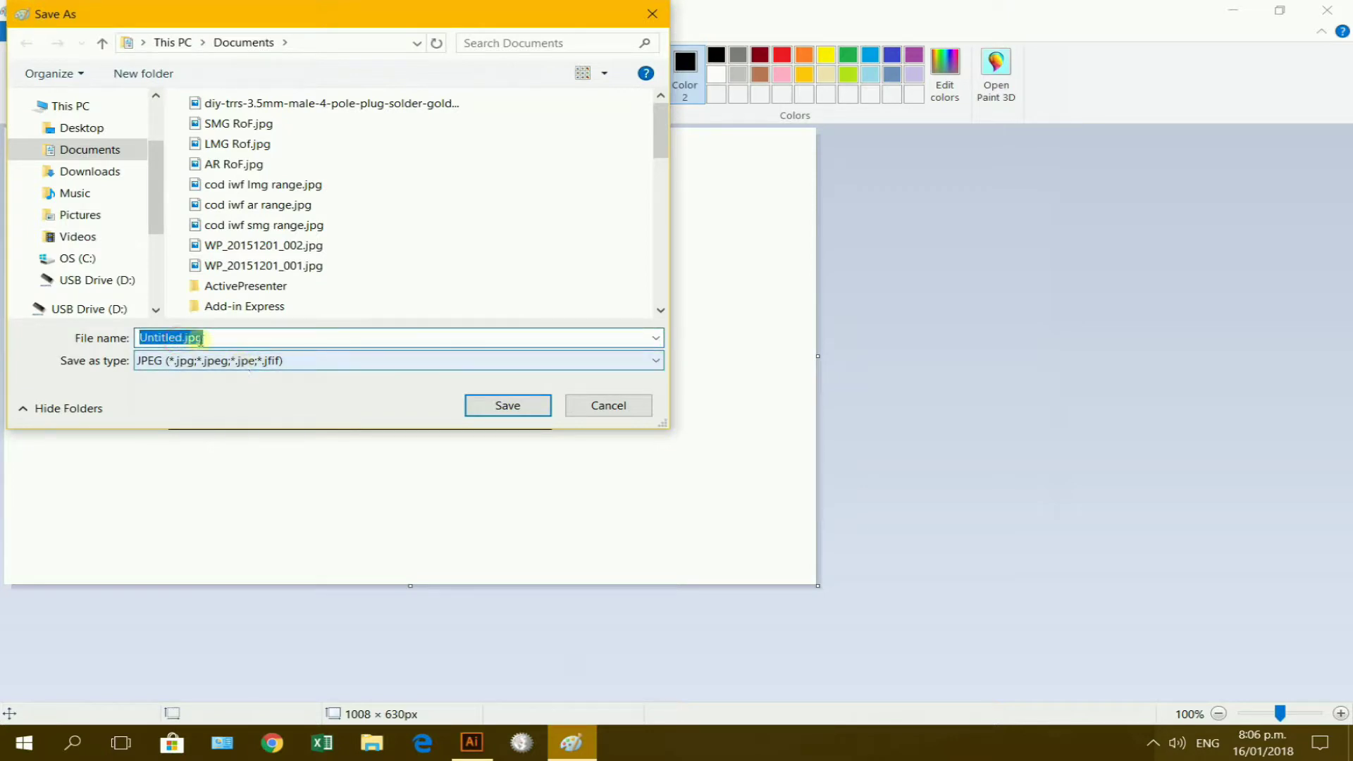
pyautogui.click(173, 337)
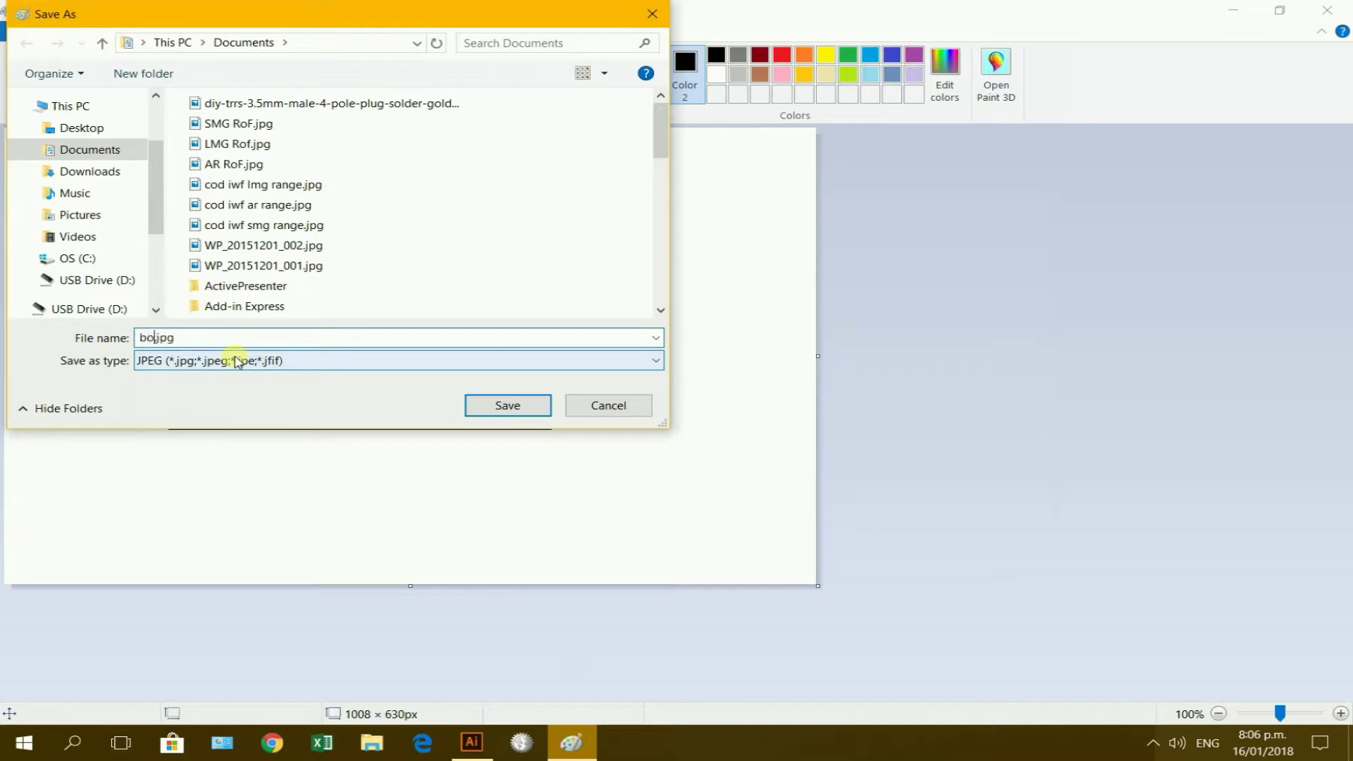
pyautogui.write('box paint')
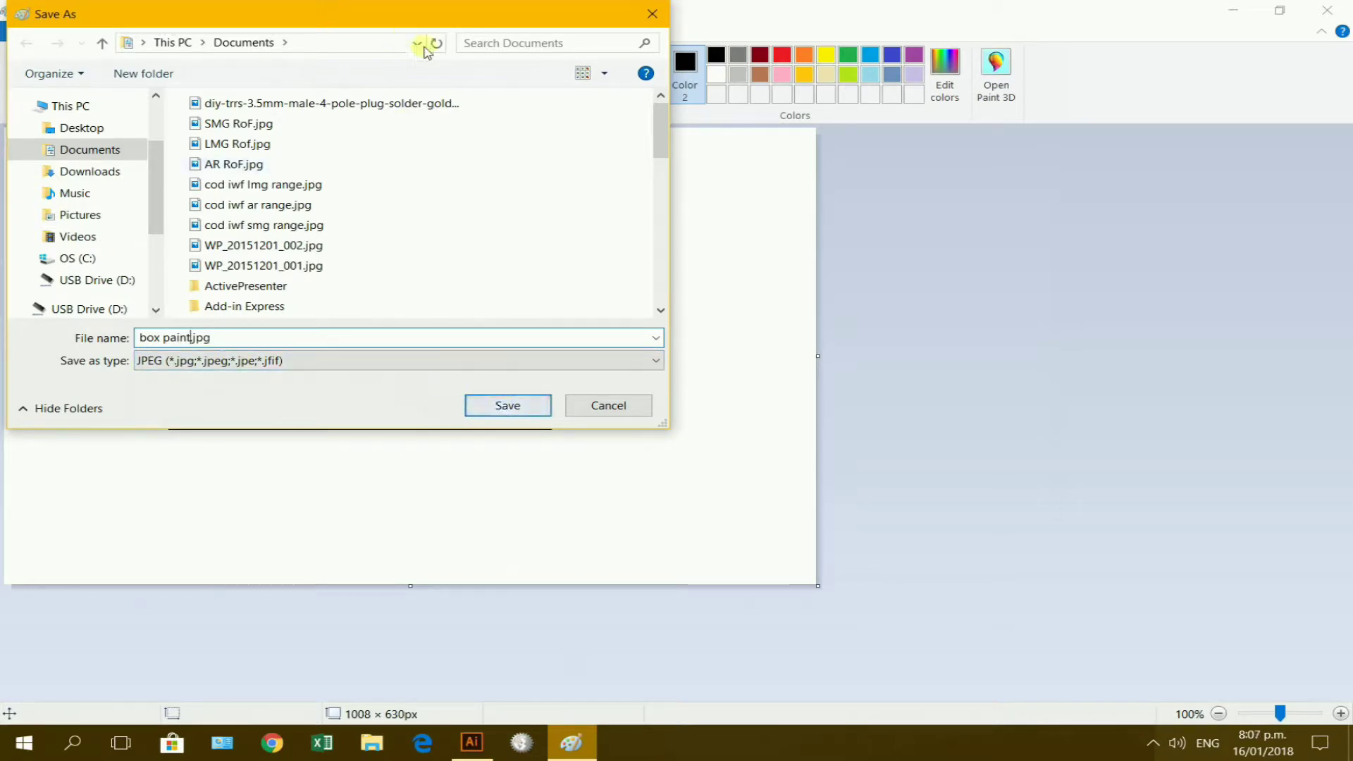
# Save box paint.jpg to USB Drive (D:) and close Paint.
pyautogui.click(419, 44)
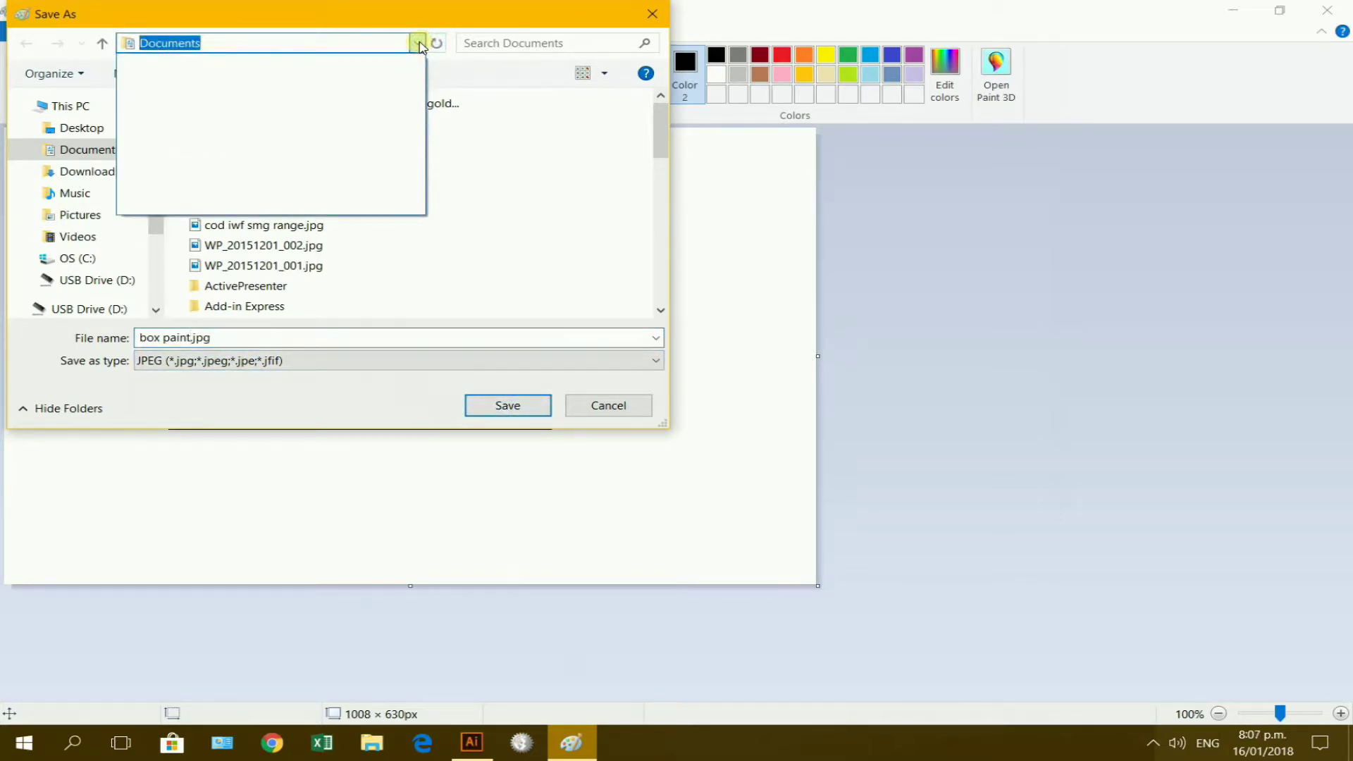
pyautogui.click(77, 285)
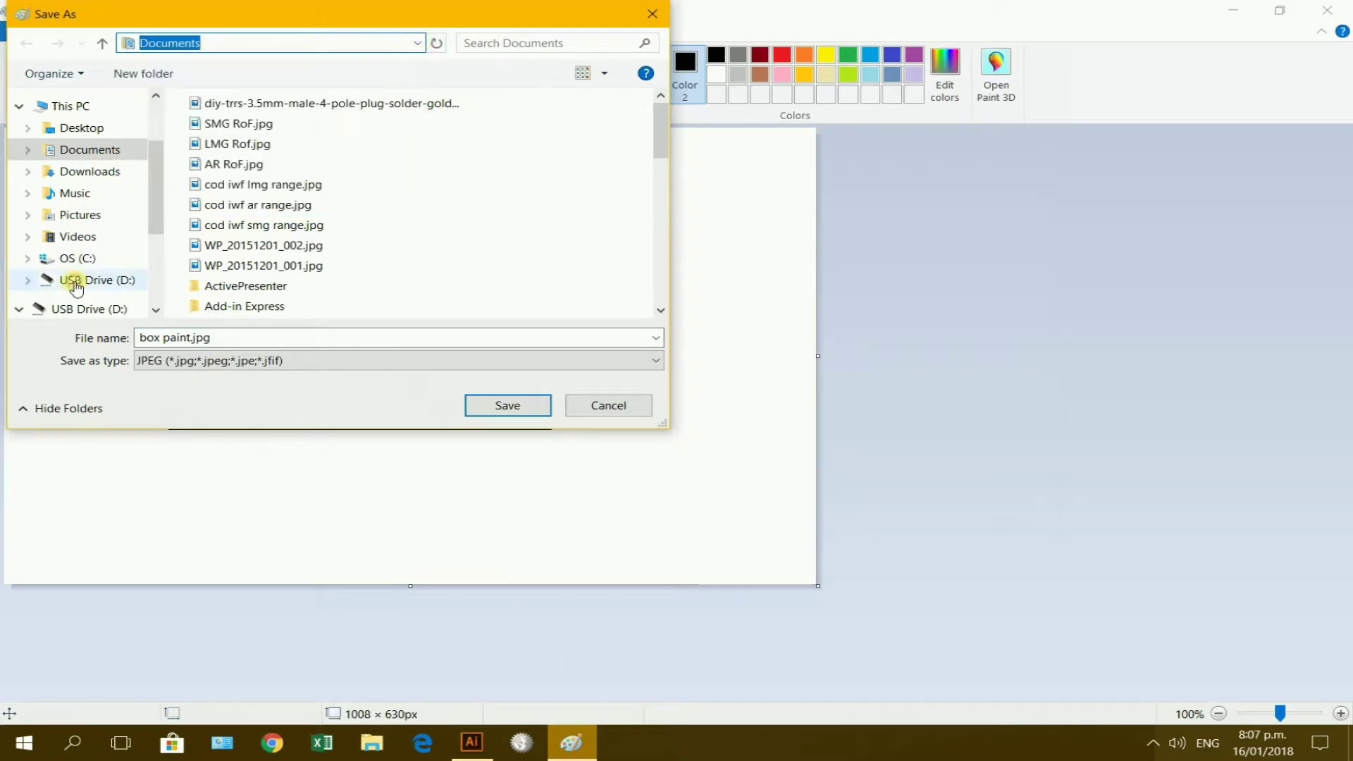
pyautogui.click(62, 307)
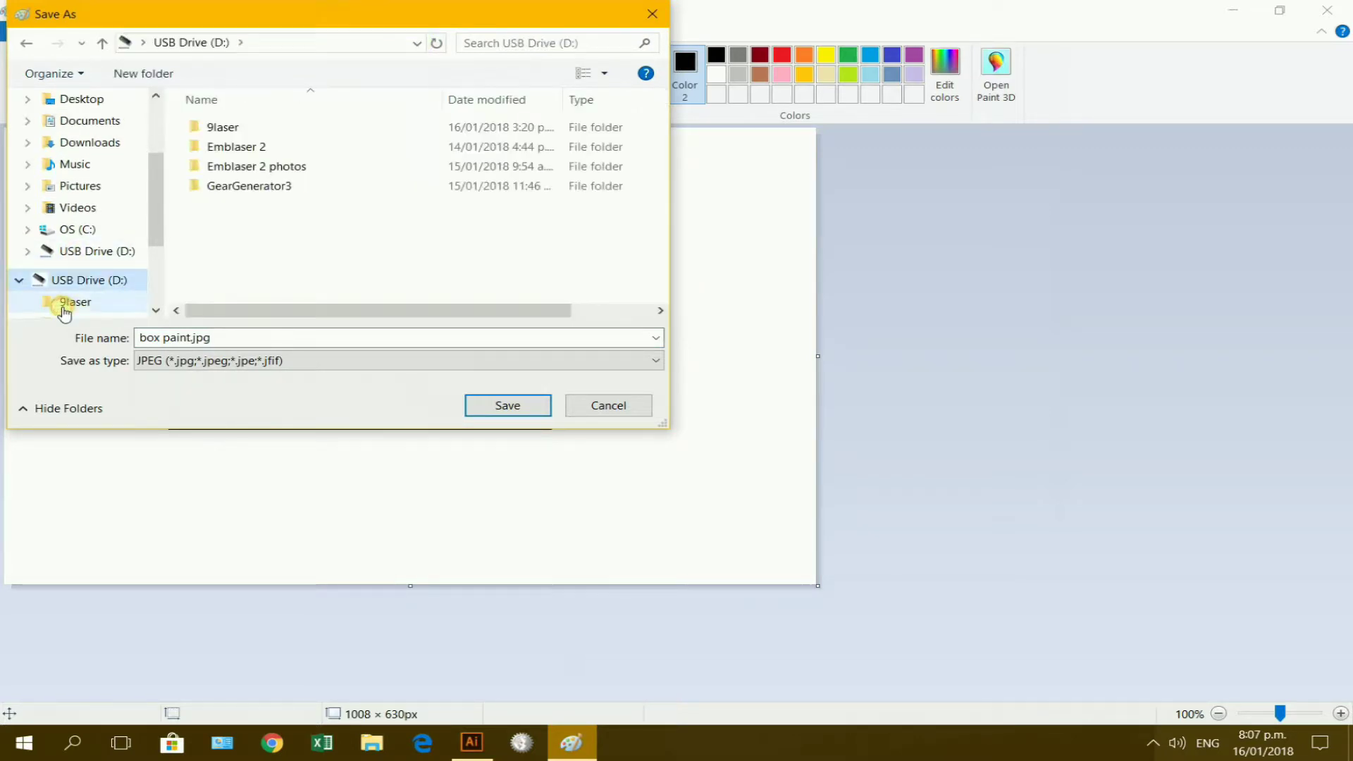
pyautogui.click(523, 405)
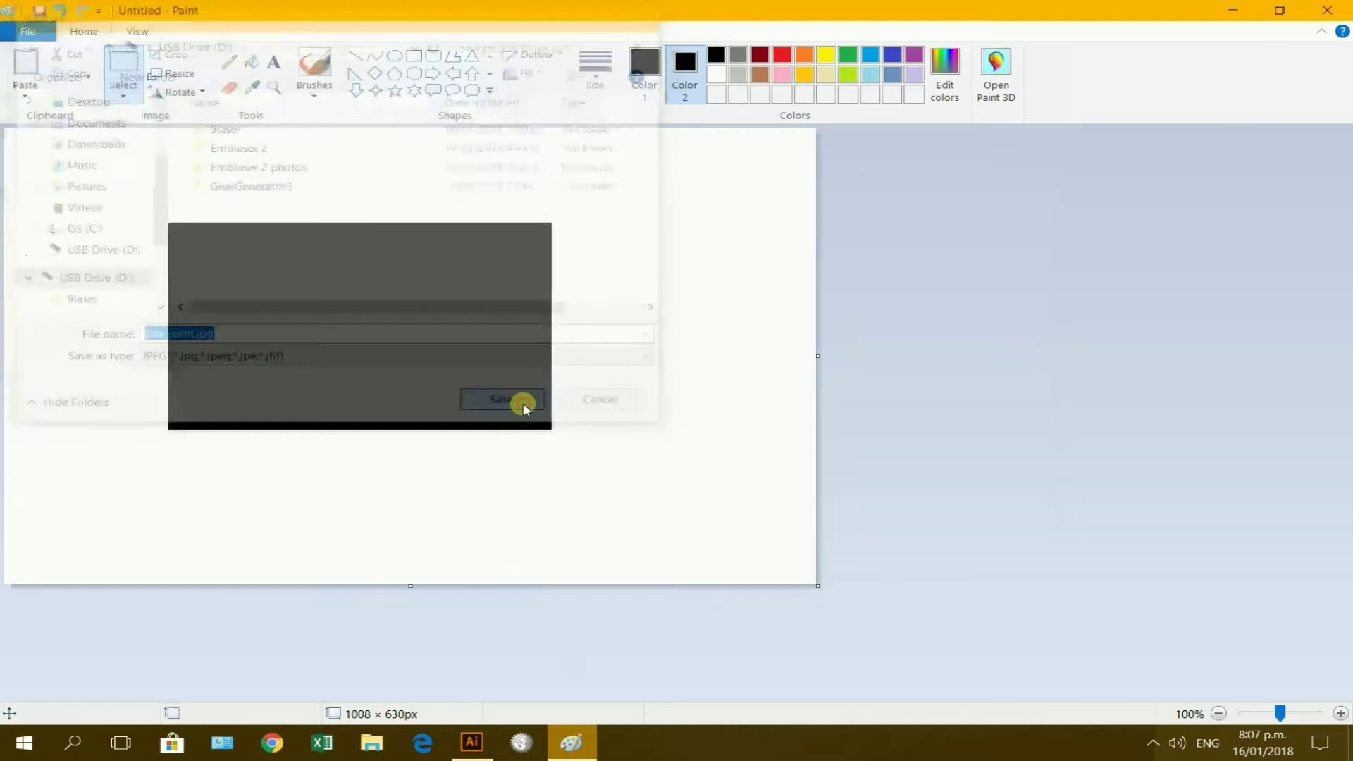
pyautogui.click(1328, 10)
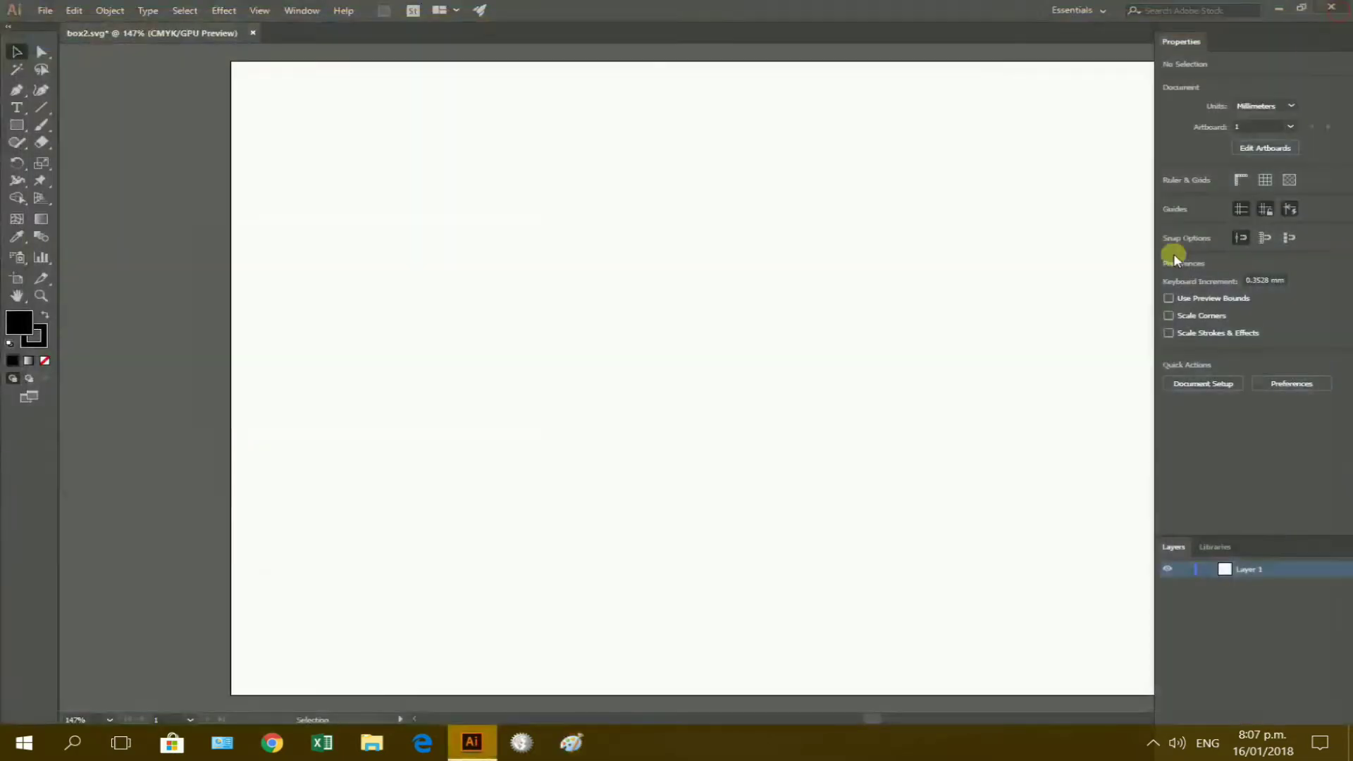
# Open box paint.jpg from USB Drive (D:) in Illustrator.
pyautogui.click(46, 12)
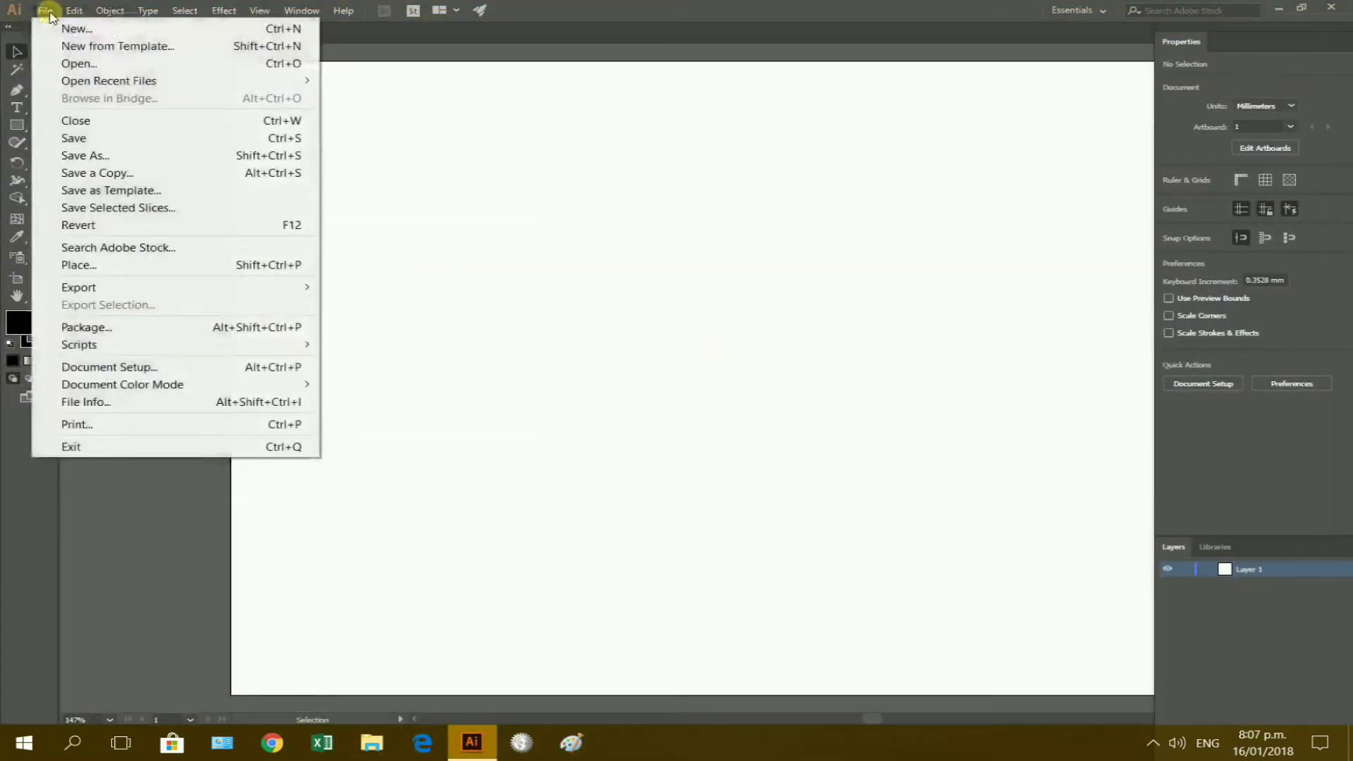
pyautogui.click(78, 63)
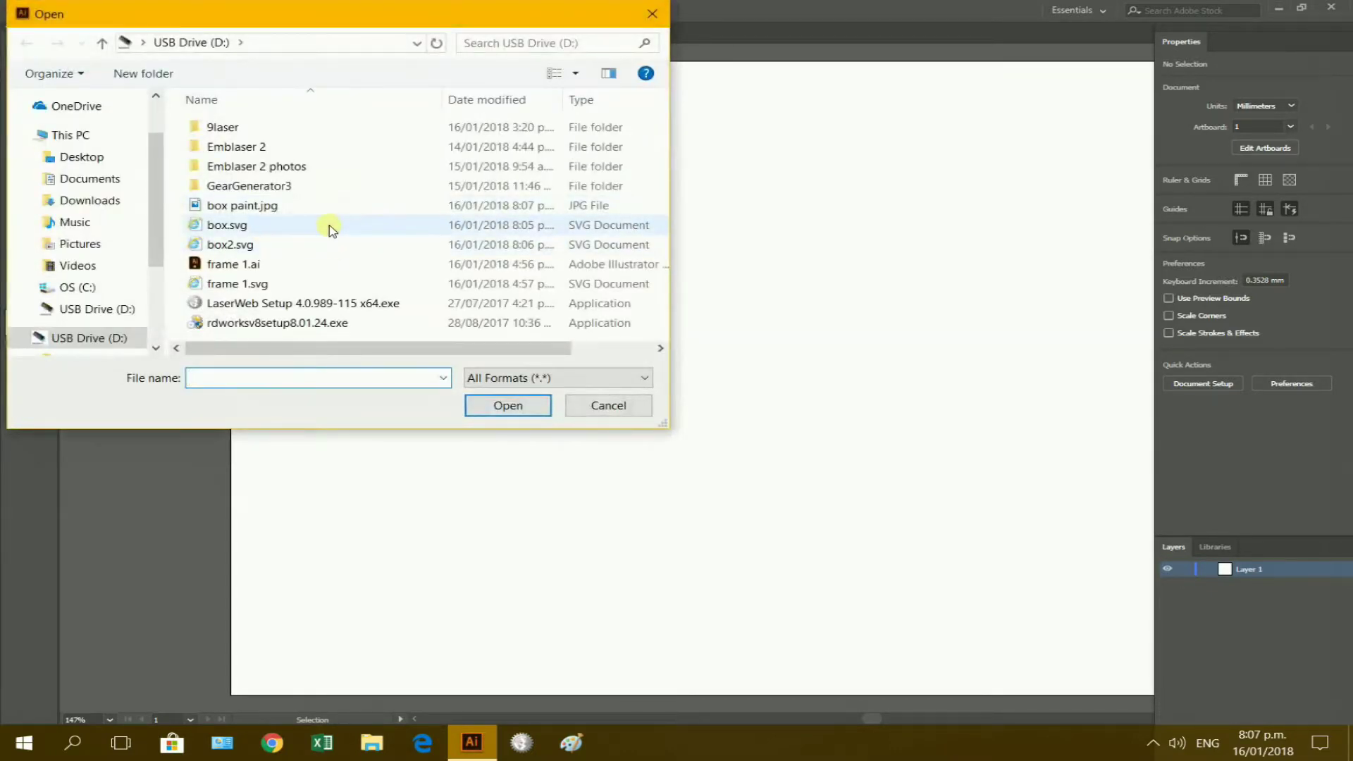
pyautogui.click(367, 205)
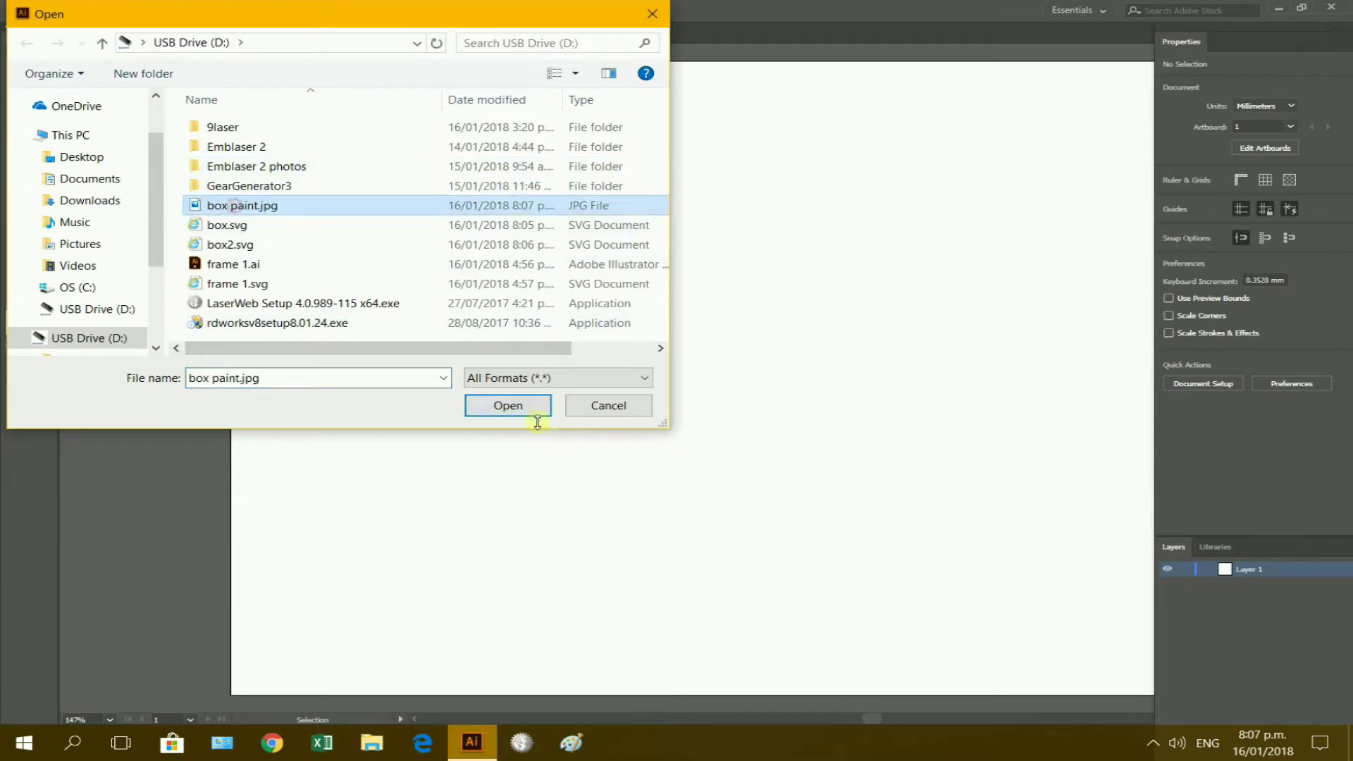
pyautogui.click(518, 406)
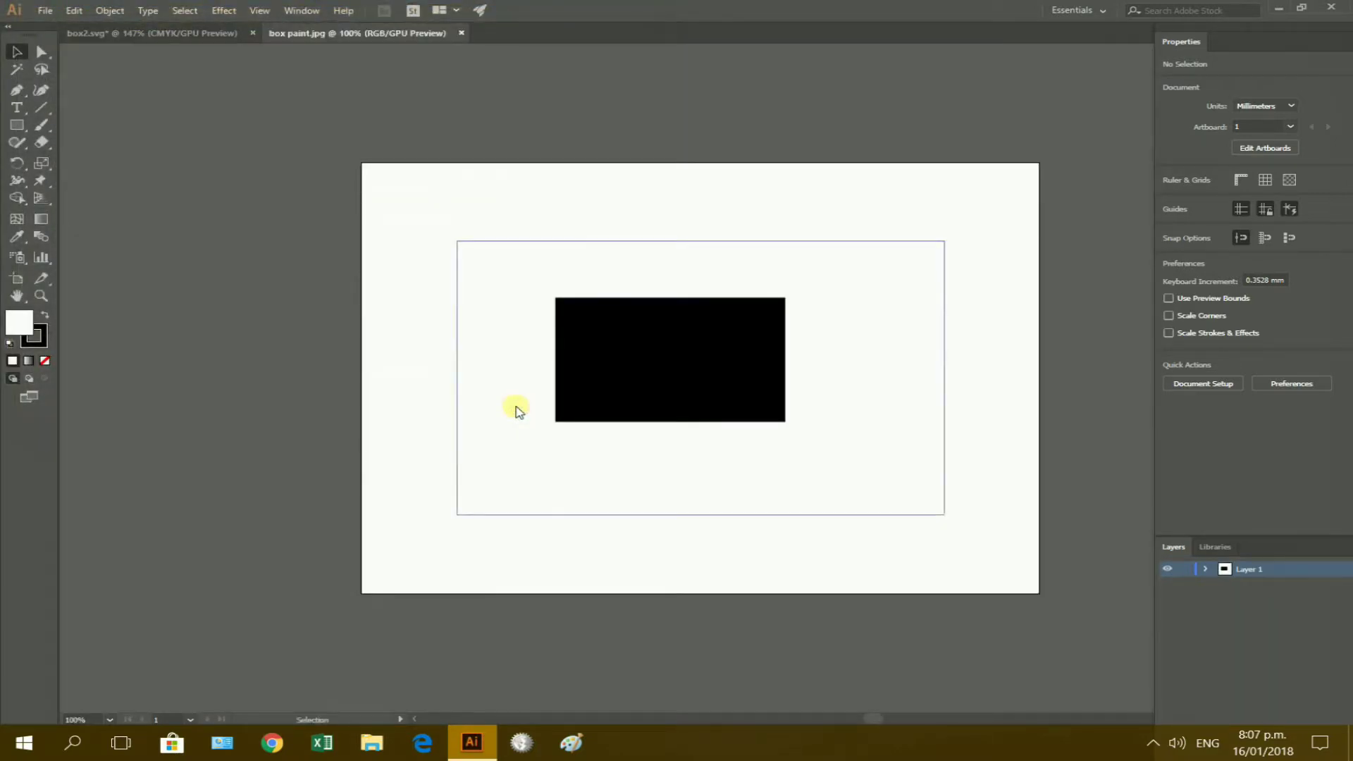
# Trace the box paint image into expanded vector shapes and ungroup them.
pyautogui.click(670, 336)
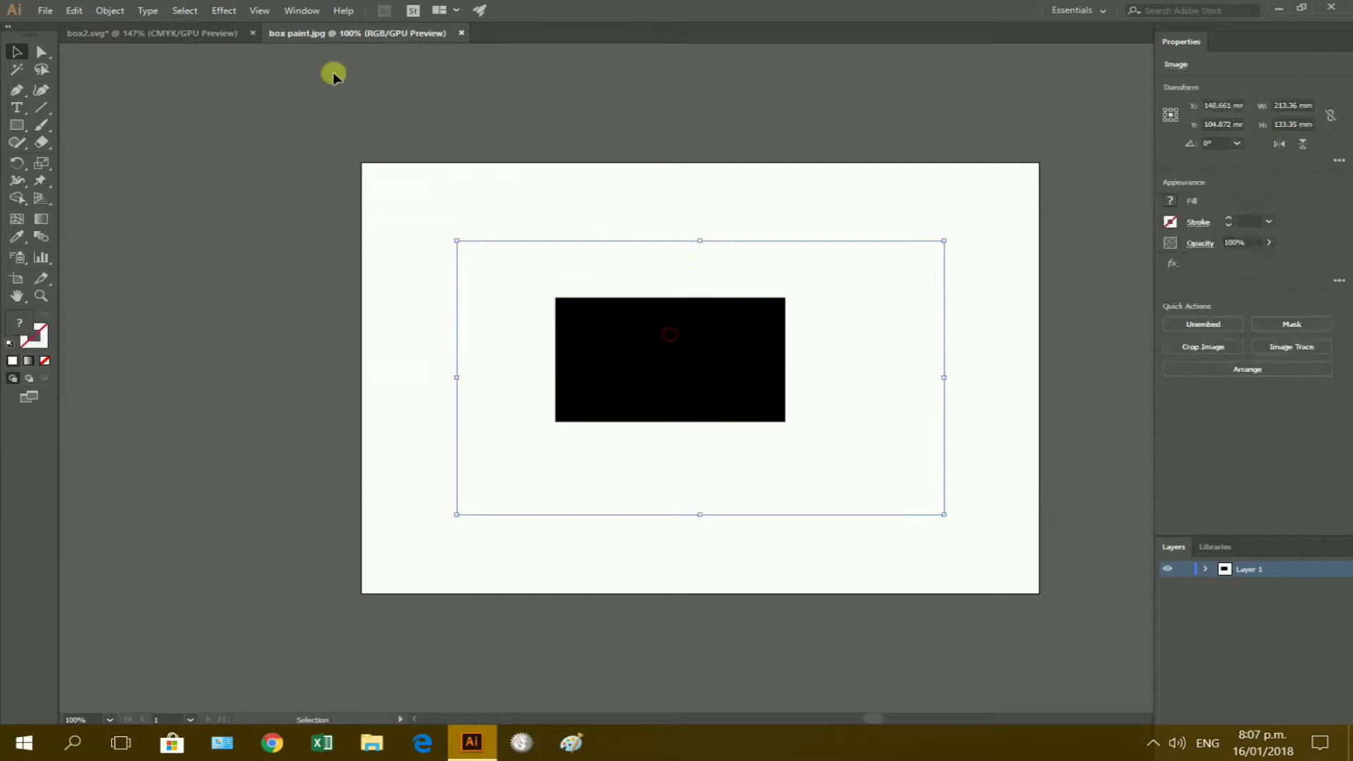
pyautogui.click(113, 10)
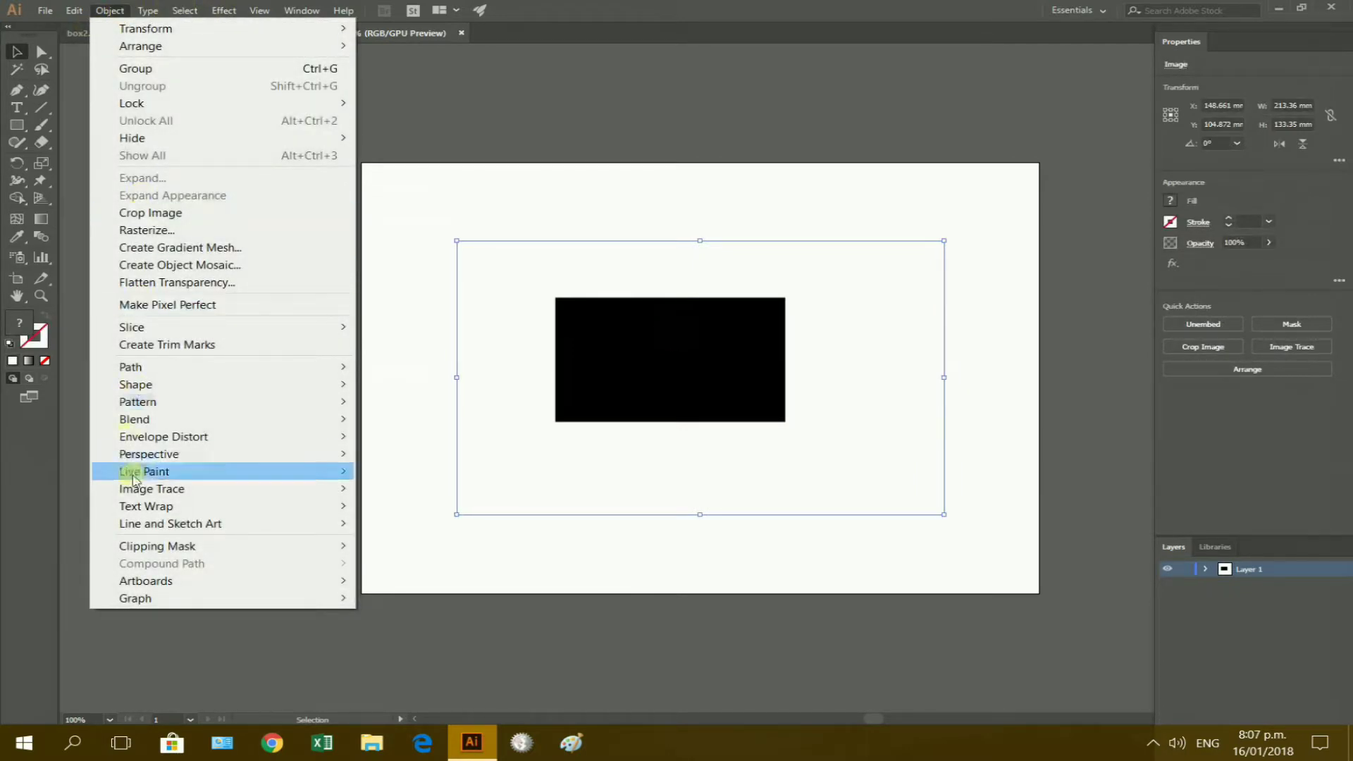
pyautogui.moveTo(156, 491)
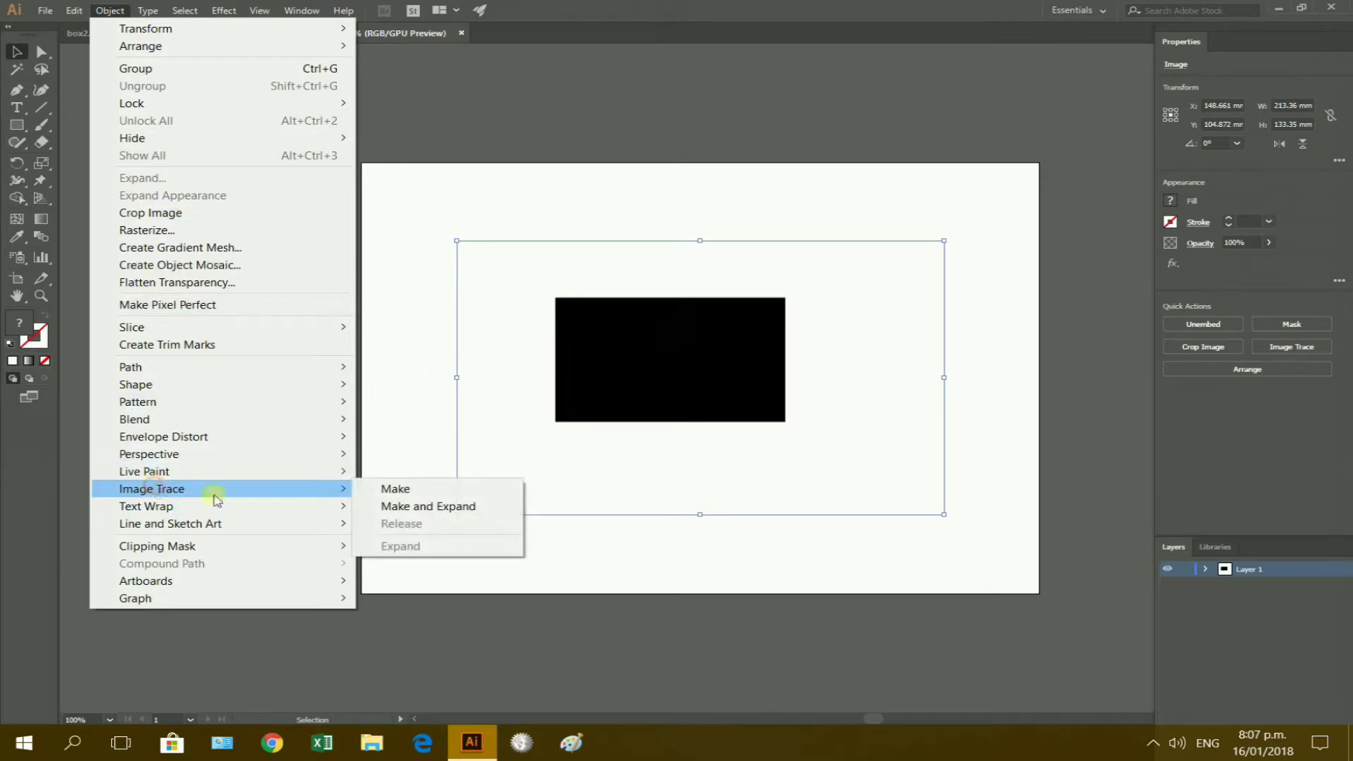
pyautogui.click(427, 506)
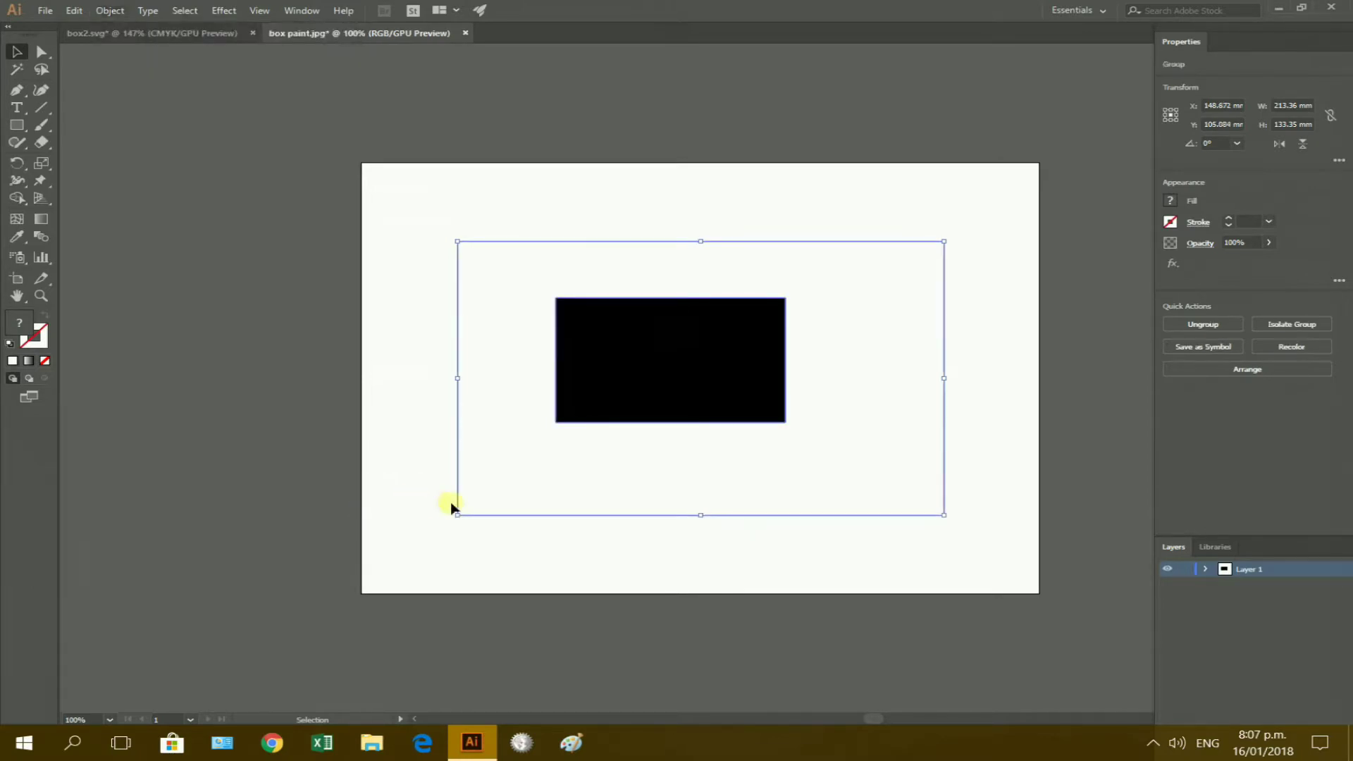
pyautogui.rightClick(640, 374)
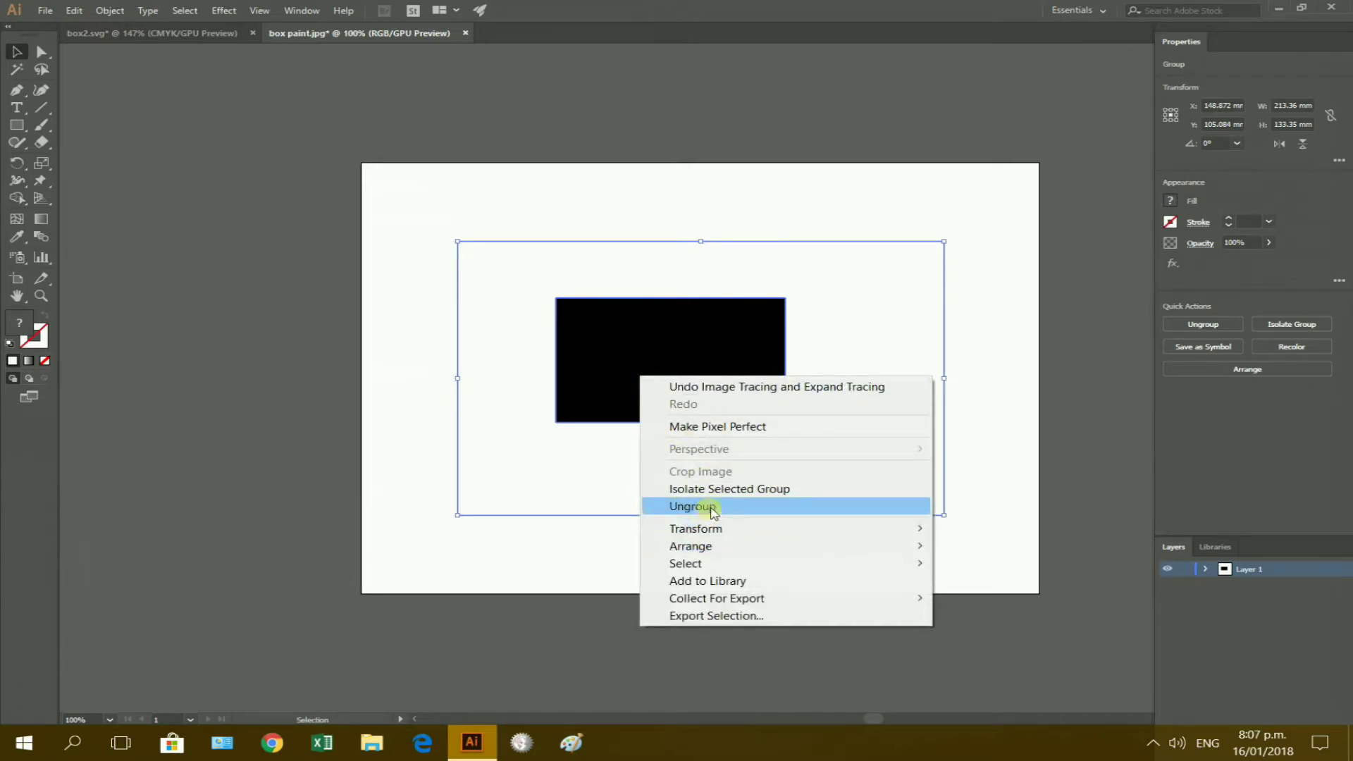
pyautogui.click(712, 507)
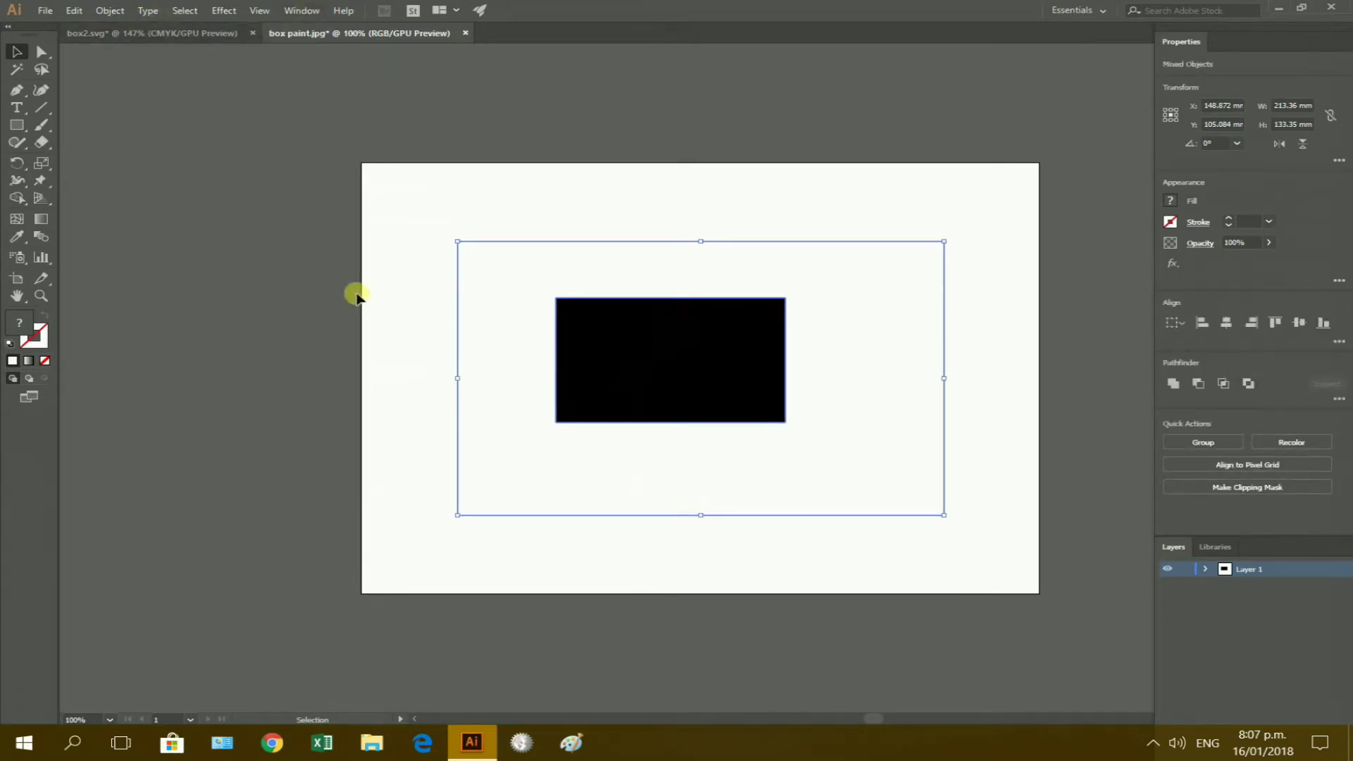
# Select all white-filled shapes and cut them, leaving only the black rectangle.
pyautogui.click(356, 296)
pyautogui.click(483, 378)
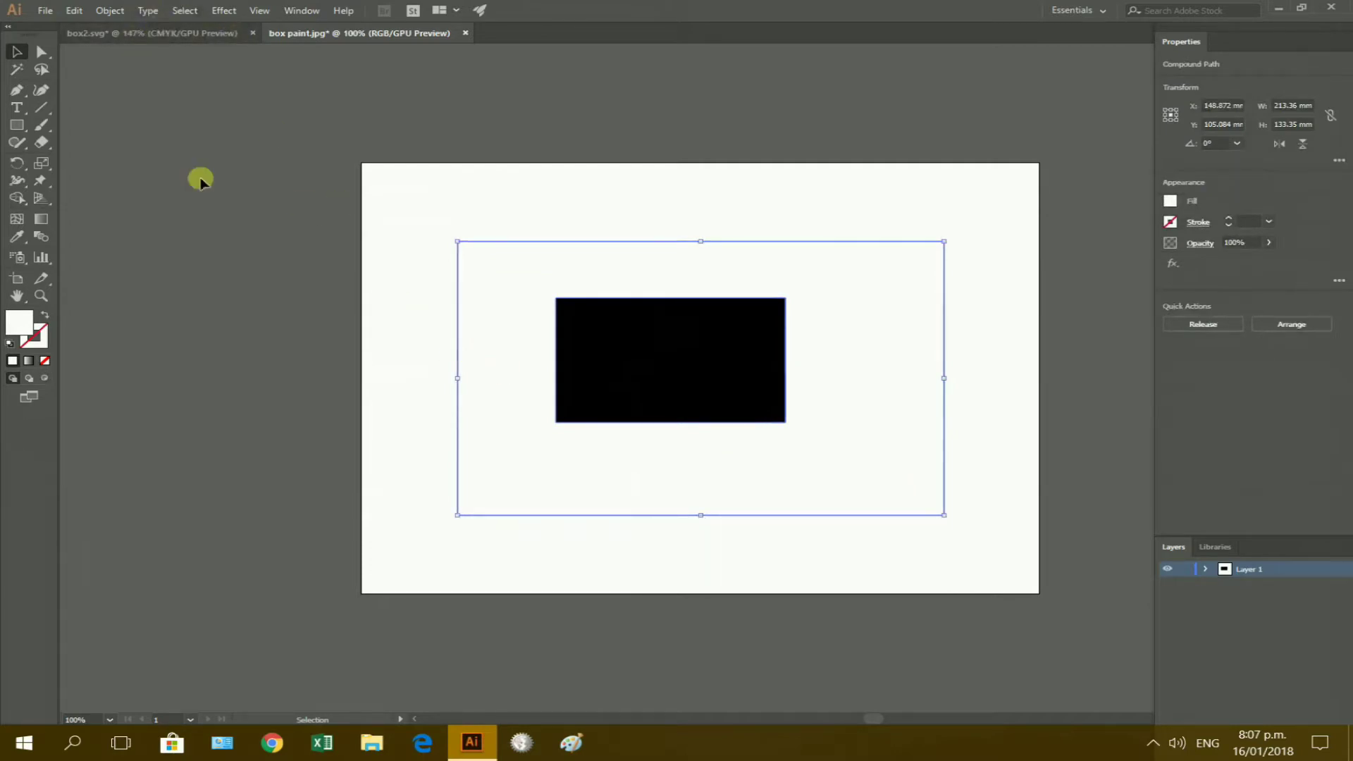
pyautogui.click(184, 10)
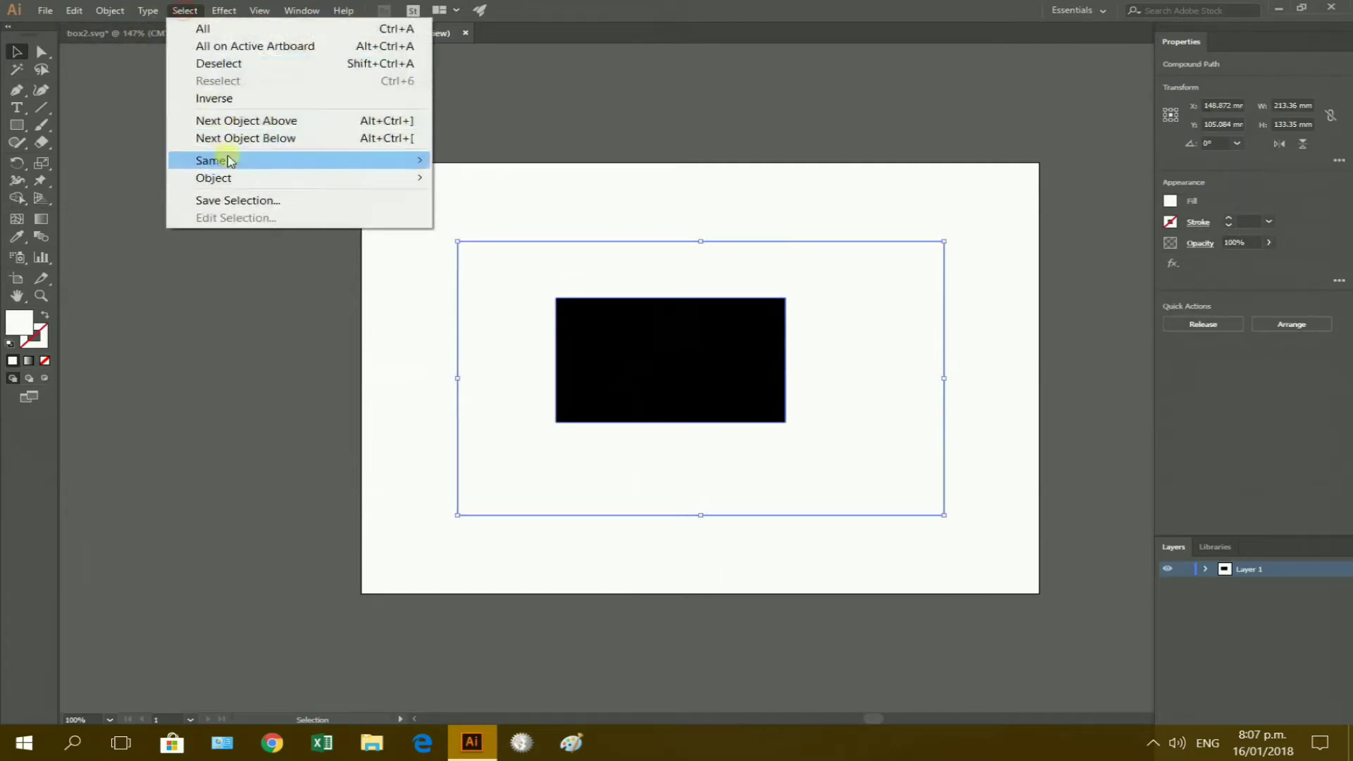
pyautogui.moveTo(181, 164)
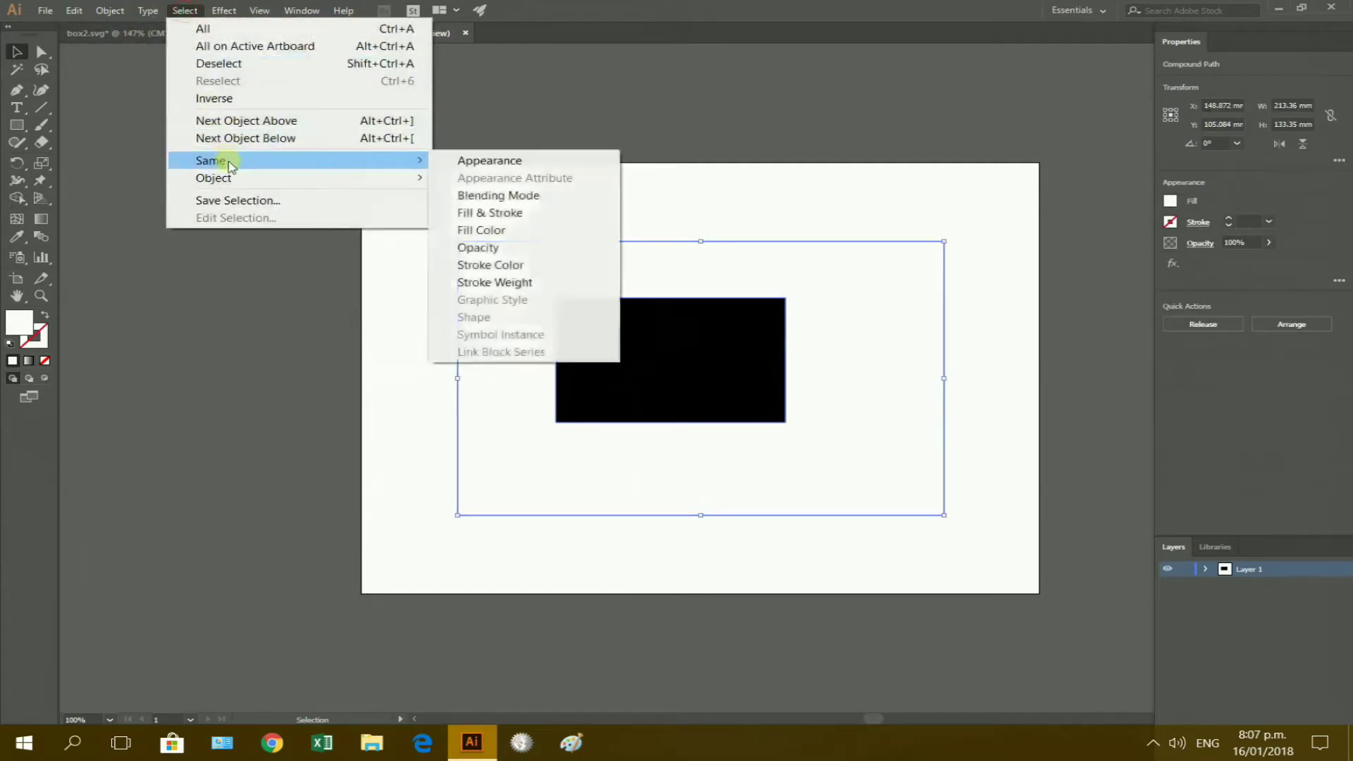
pyautogui.click(504, 232)
pyautogui.click(73, 10)
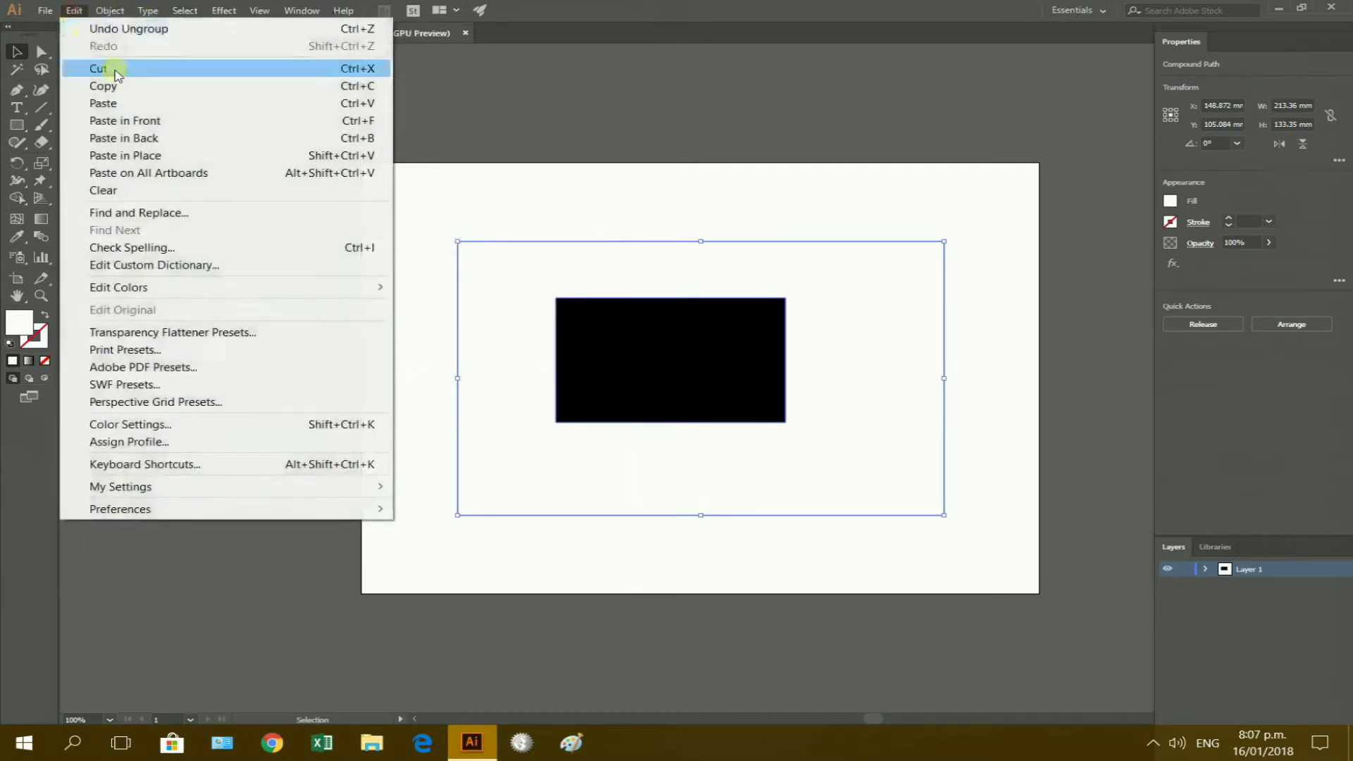
pyautogui.click(112, 70)
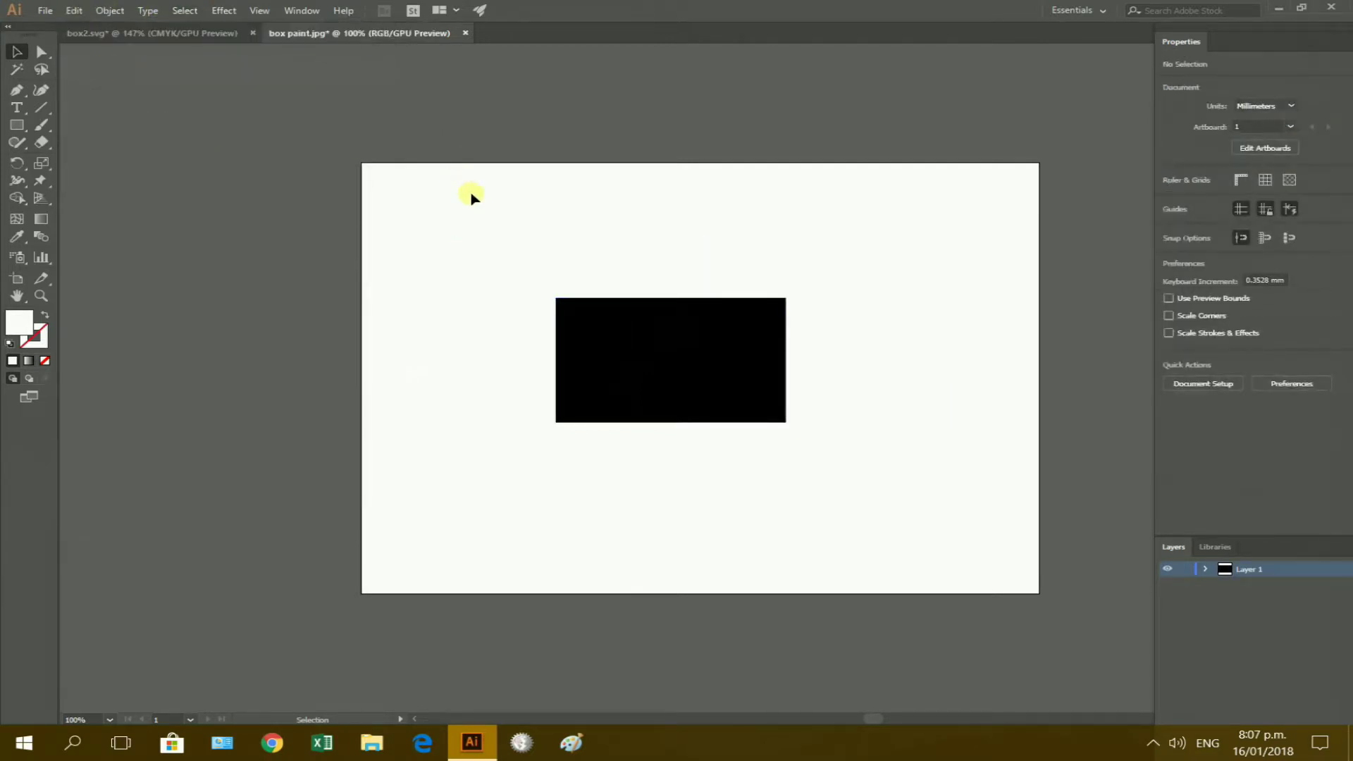
pyautogui.click(641, 377)
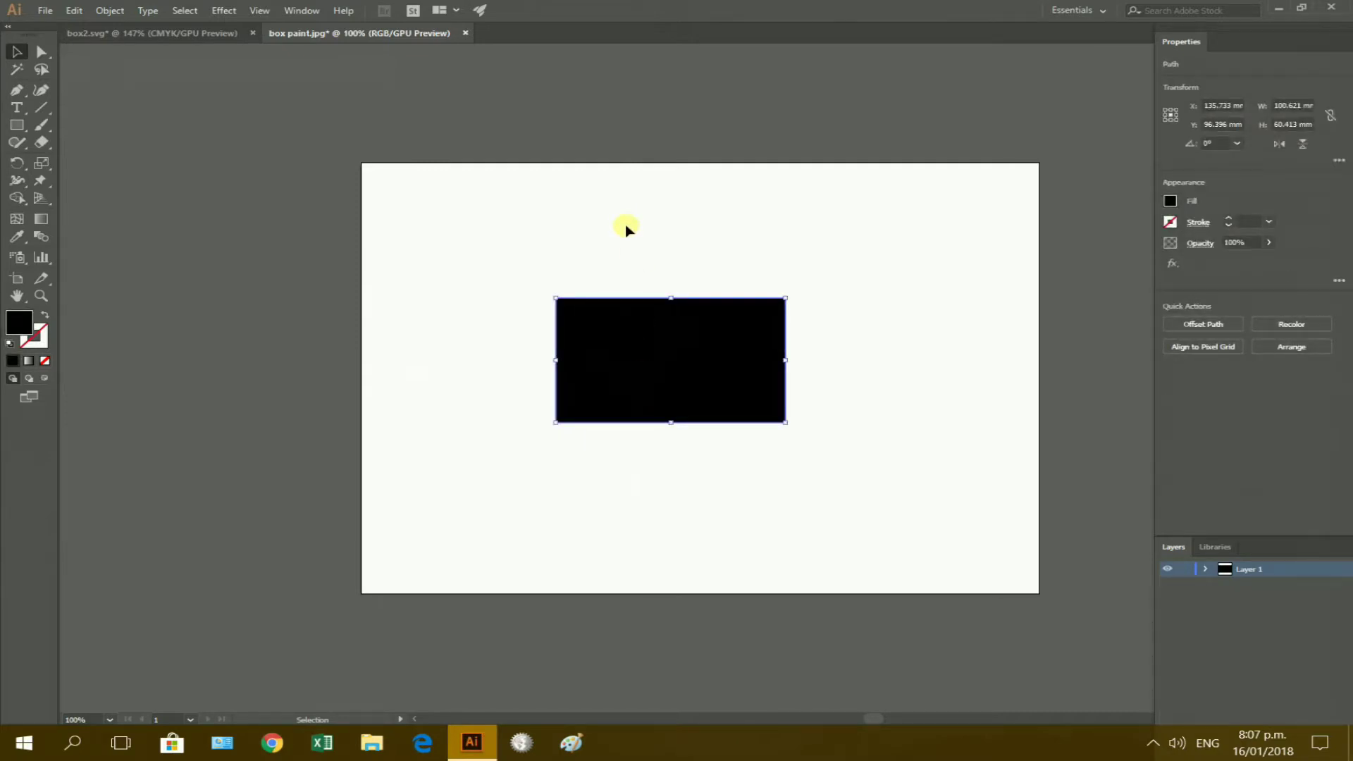
# Save the traced drawing as box paint.svg in SVG format, accepting the SVG options.
pyautogui.click(627, 227)
pyautogui.click(45, 10)
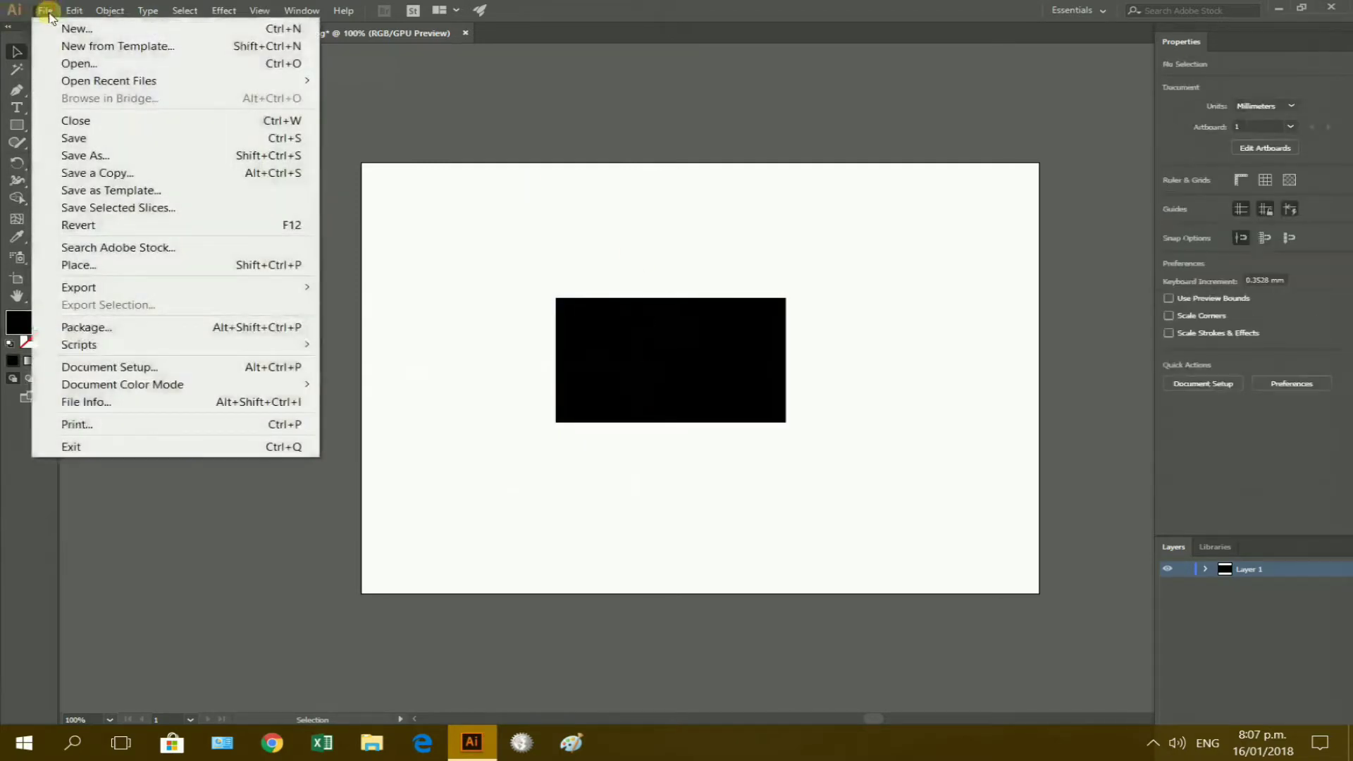
pyautogui.click(90, 155)
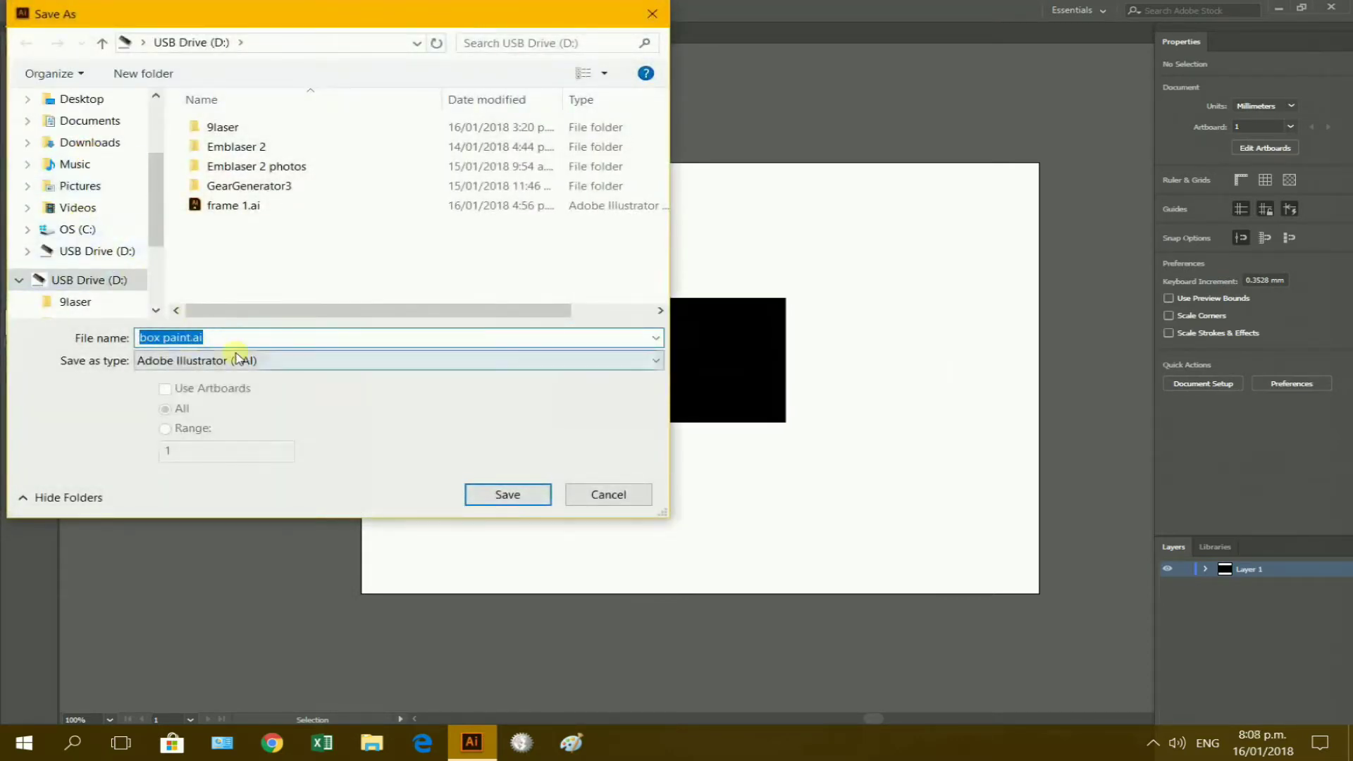
pyautogui.click(652, 363)
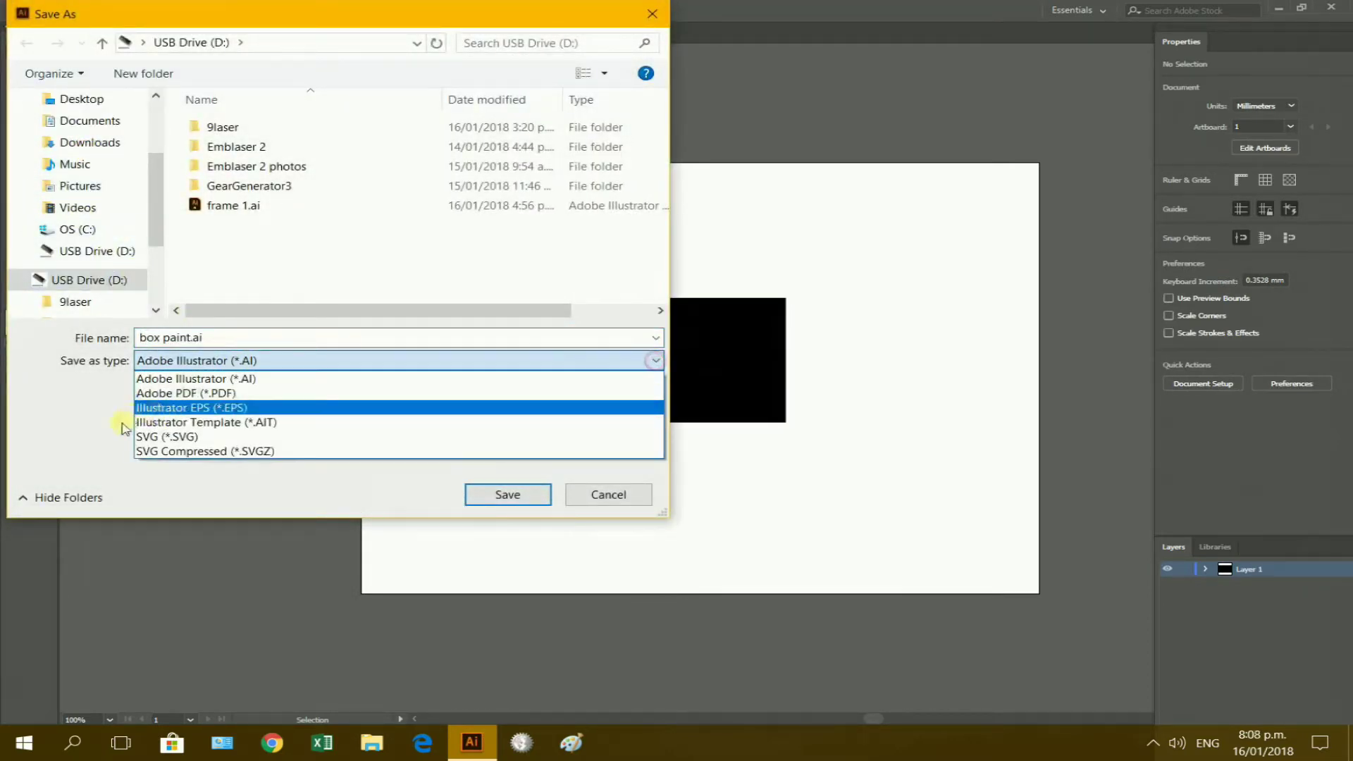
pyautogui.click(144, 433)
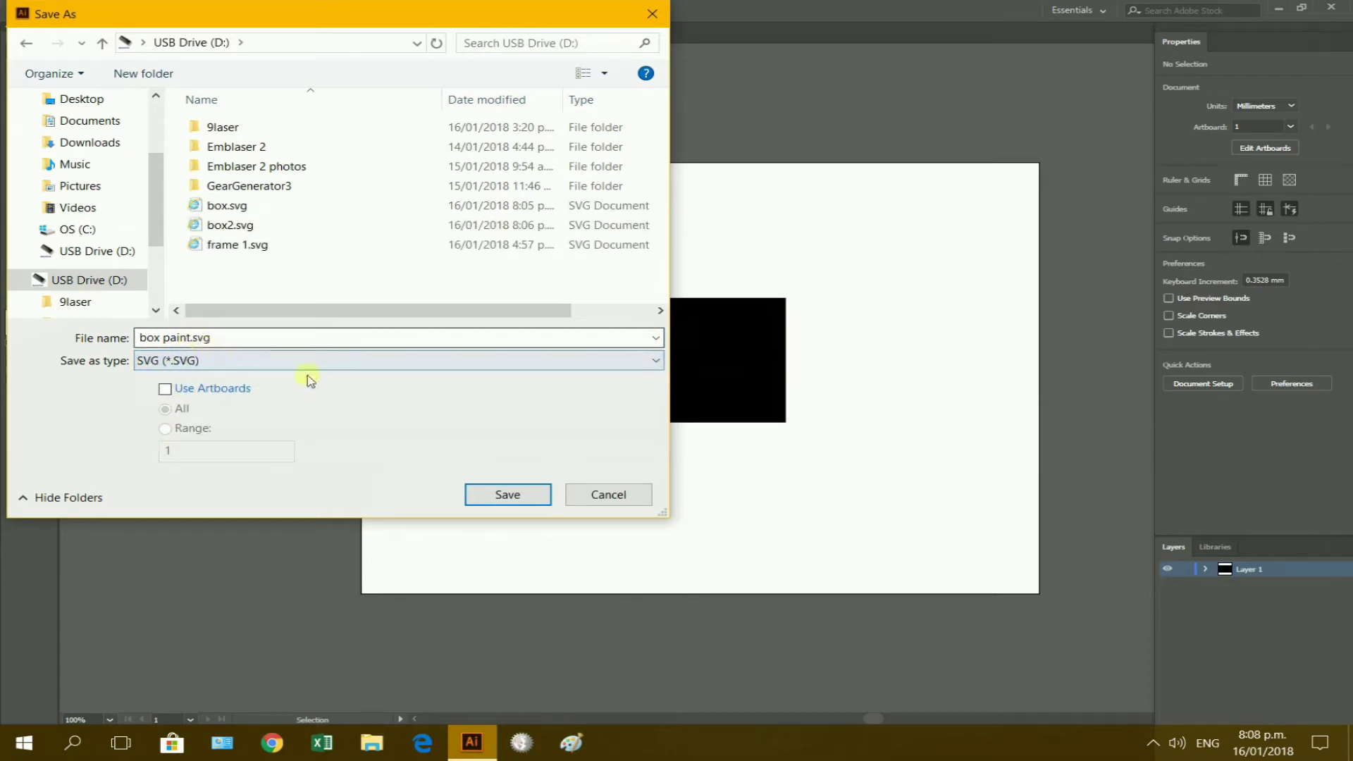
pyautogui.click(522, 496)
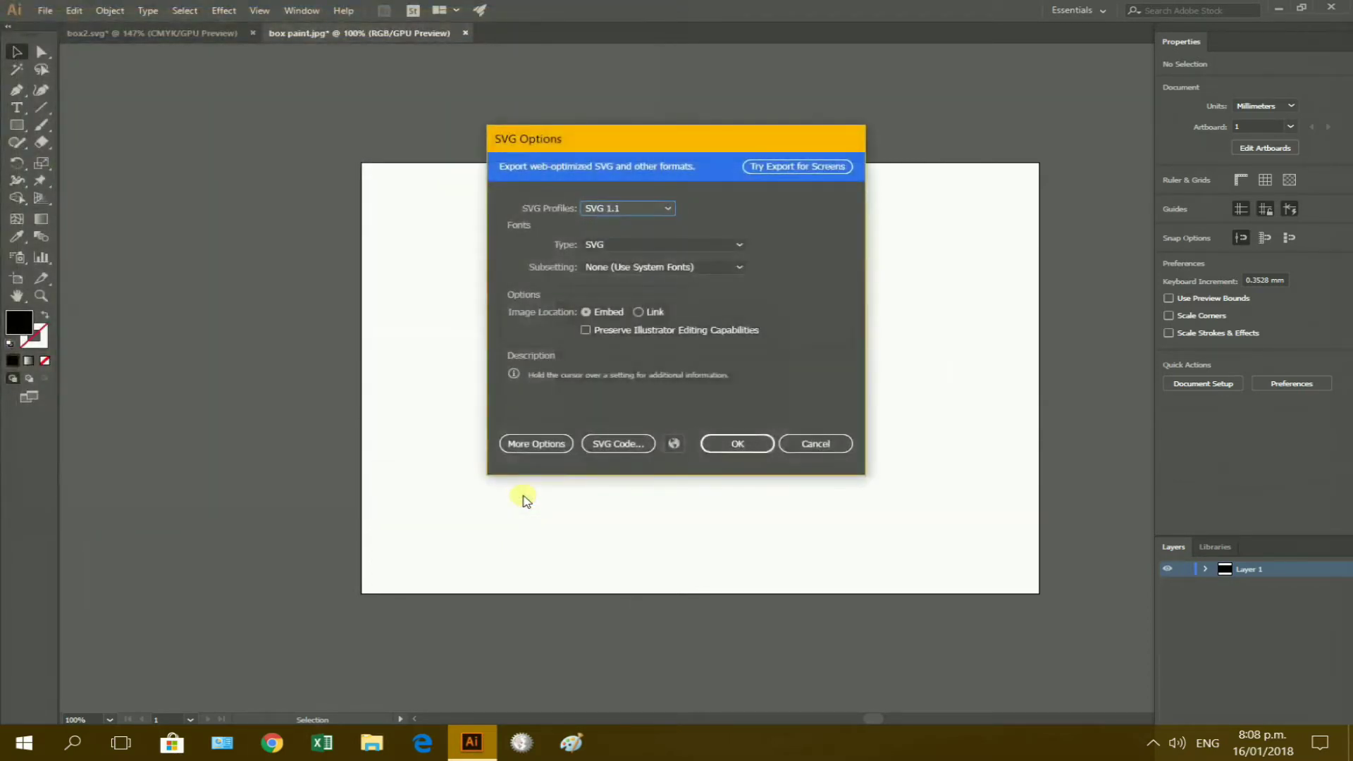
pyautogui.click(733, 445)
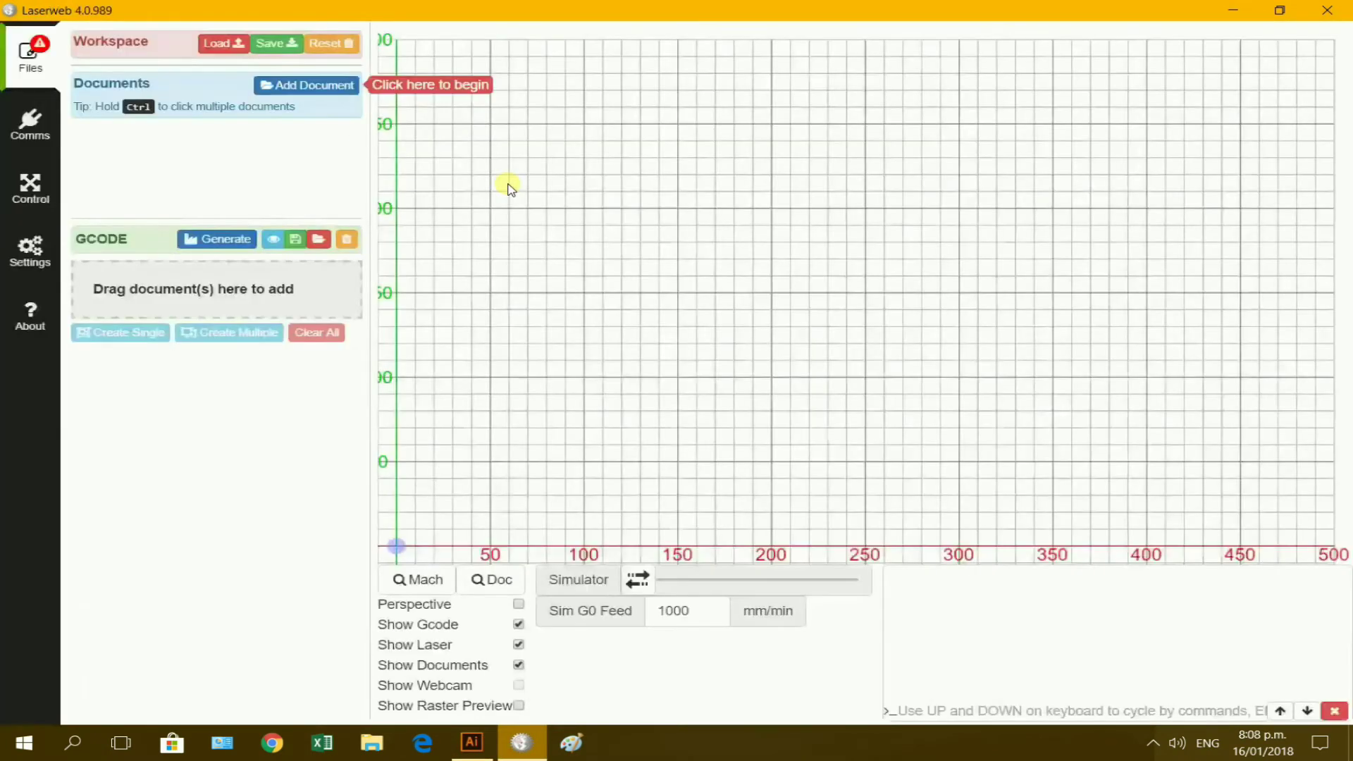
# Add box.svg from USB Drive (D:) to the LaserWeb workspace as a document.
pyautogui.click(325, 88)
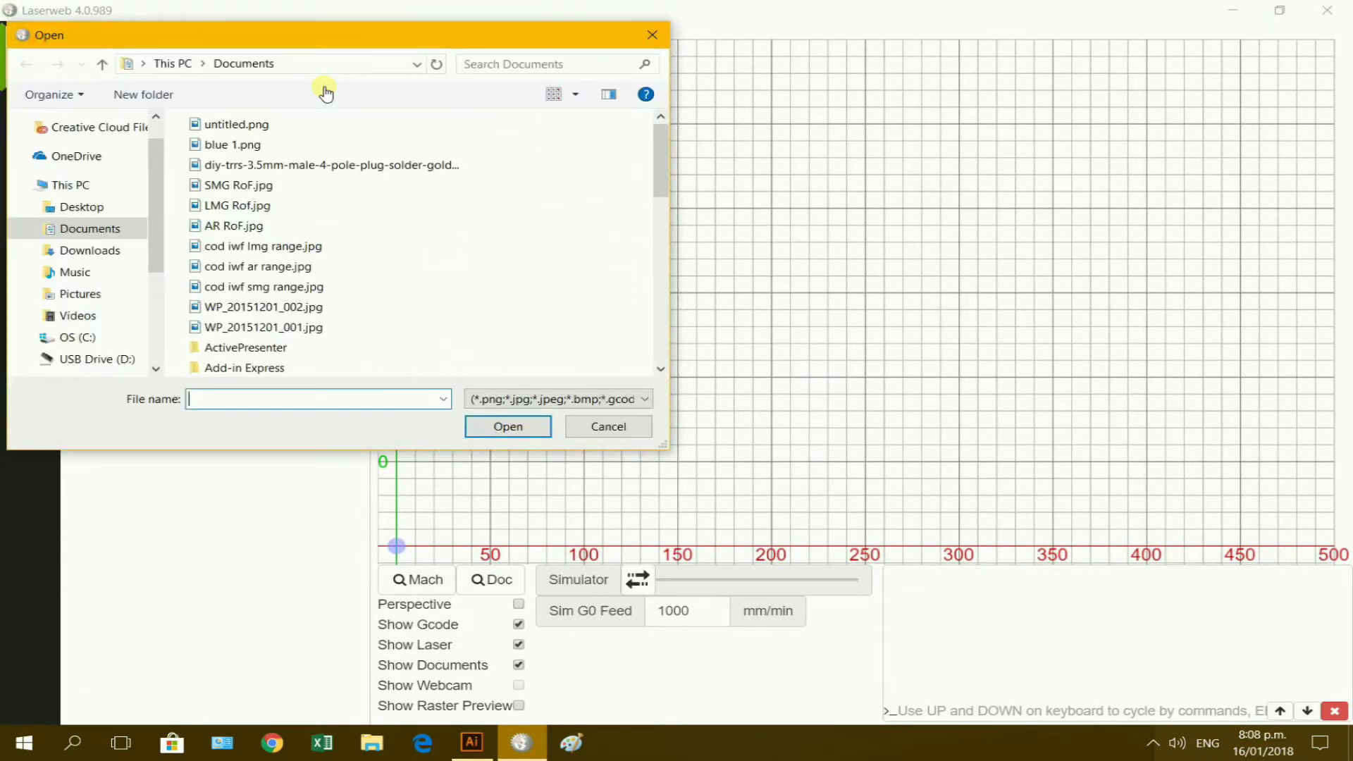
pyautogui.click(85, 360)
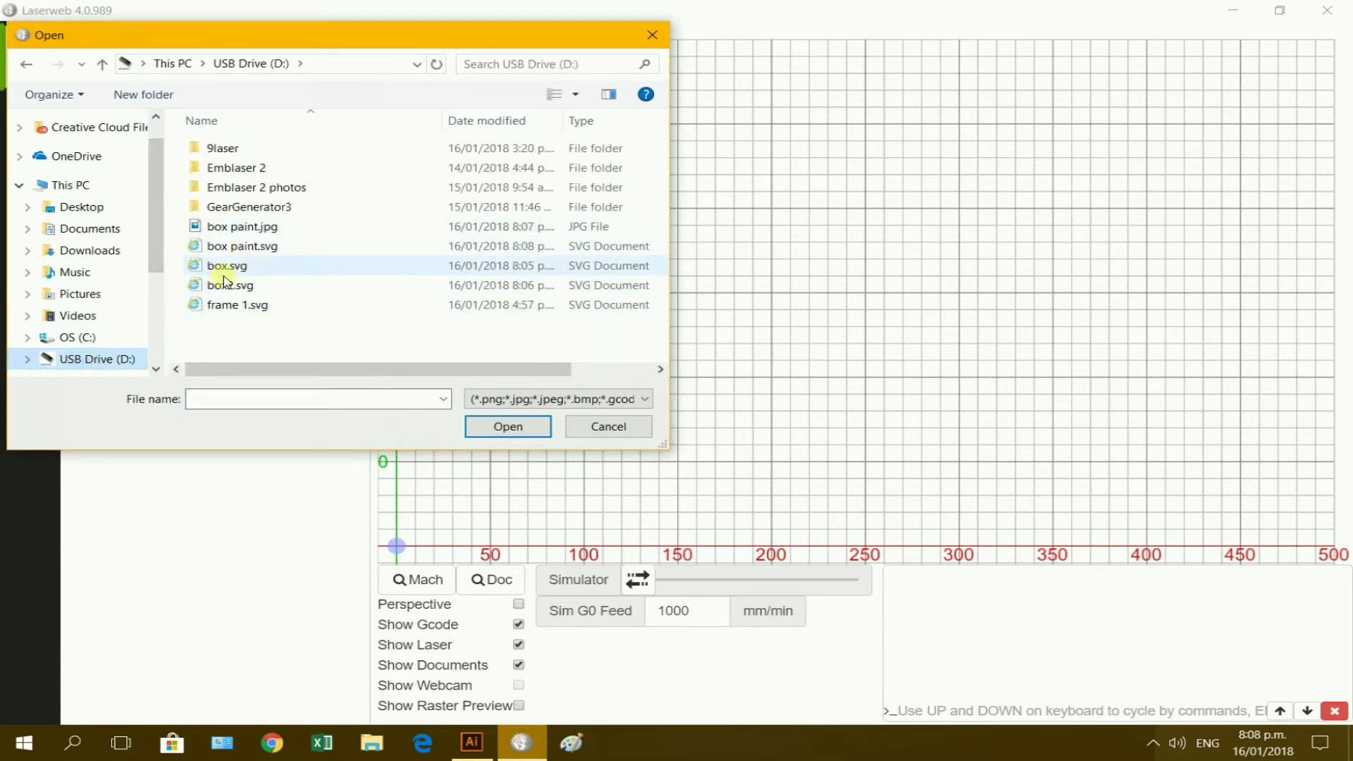
pyautogui.click(228, 269)
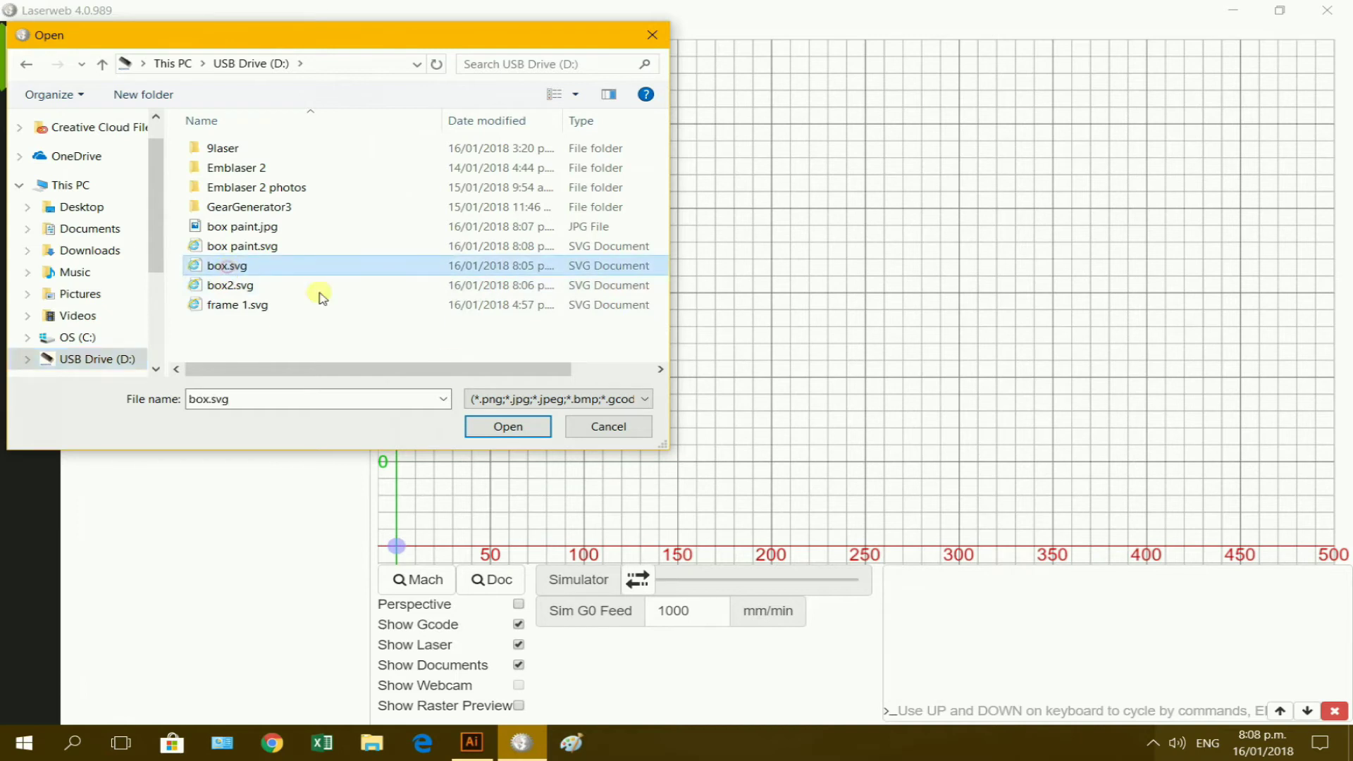
pyautogui.click(519, 427)
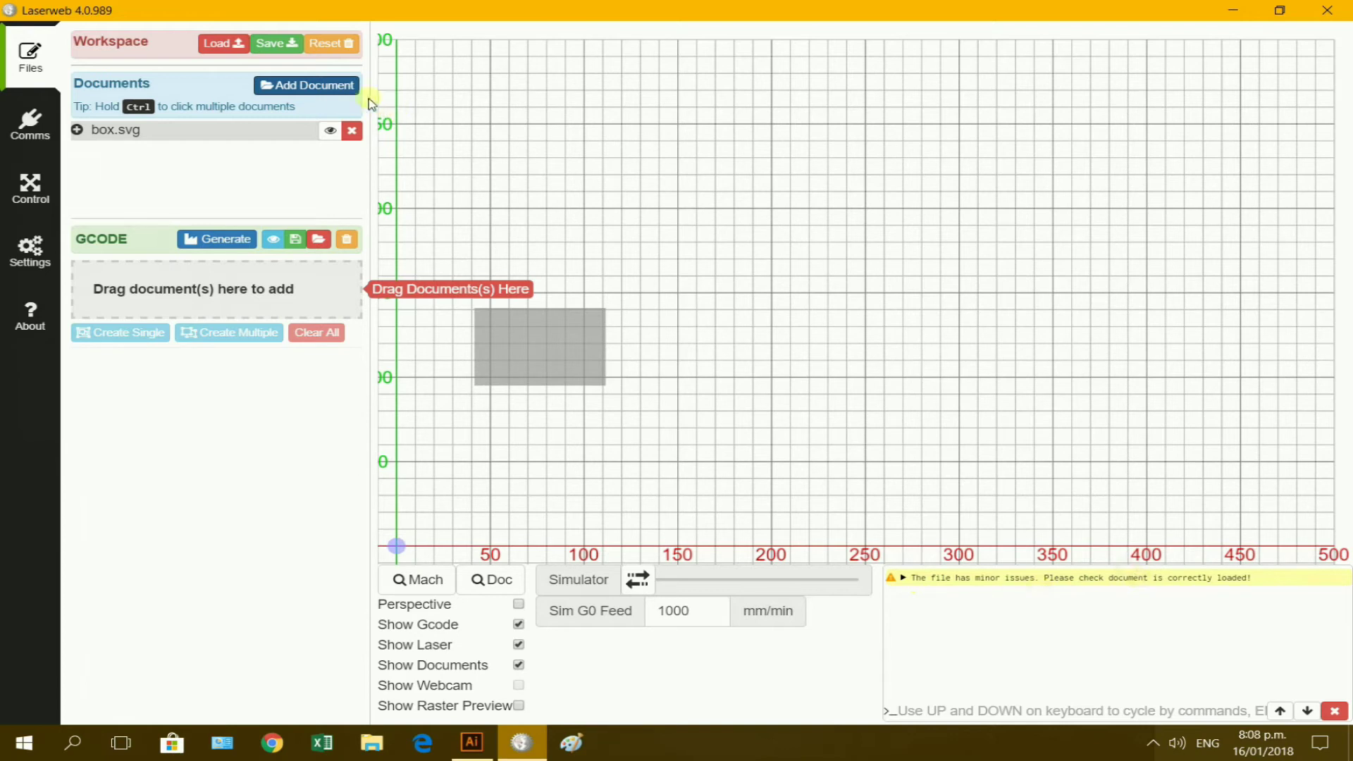
# Add box2.svg to LaserWeb as a second document.
pyautogui.click(300, 89)
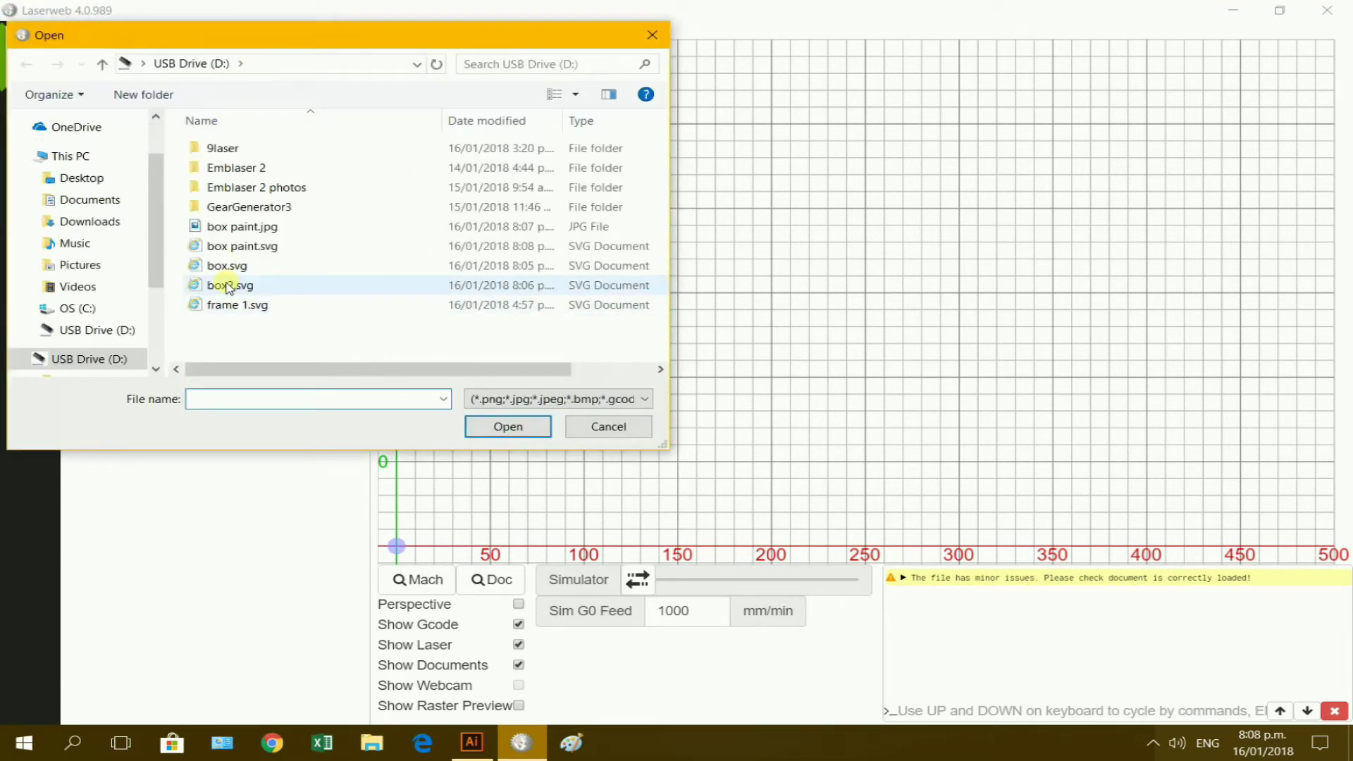
pyautogui.click(227, 285)
pyautogui.click(530, 427)
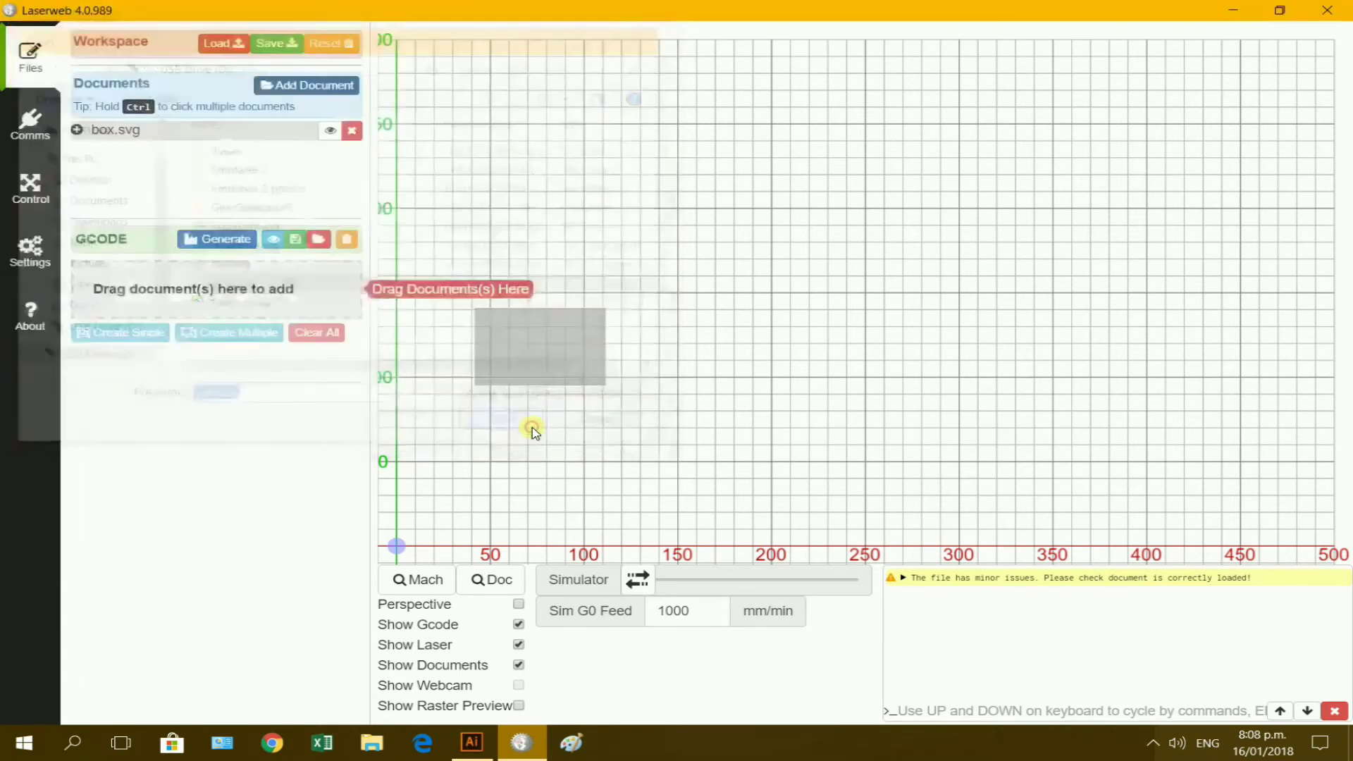
# Move the box2 rectangle right to about x=260 mm, then place box.svg's rectangle above it.
pyautogui.click(523, 341)
pyautogui.moveTo(818, 380); pyautogui.dragTo(879, 371)
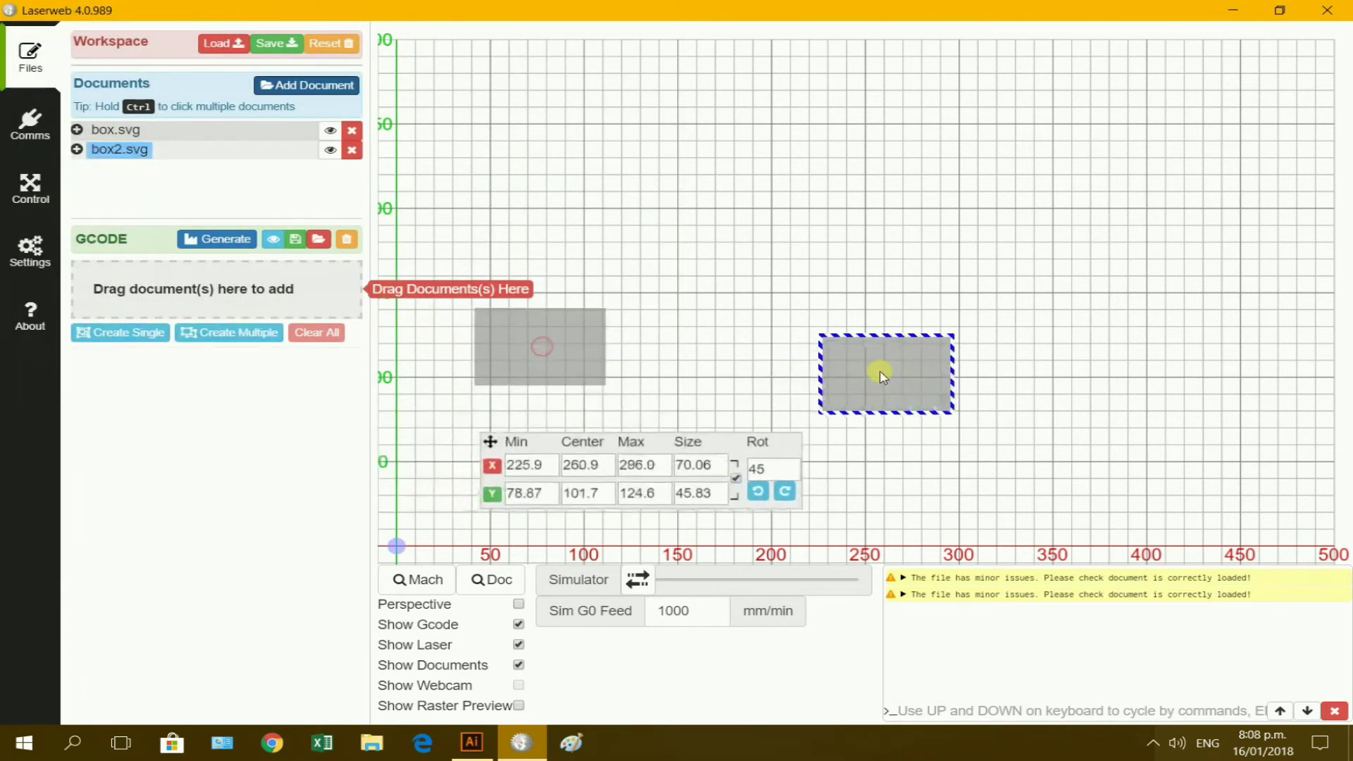
pyautogui.click(1190, 343)
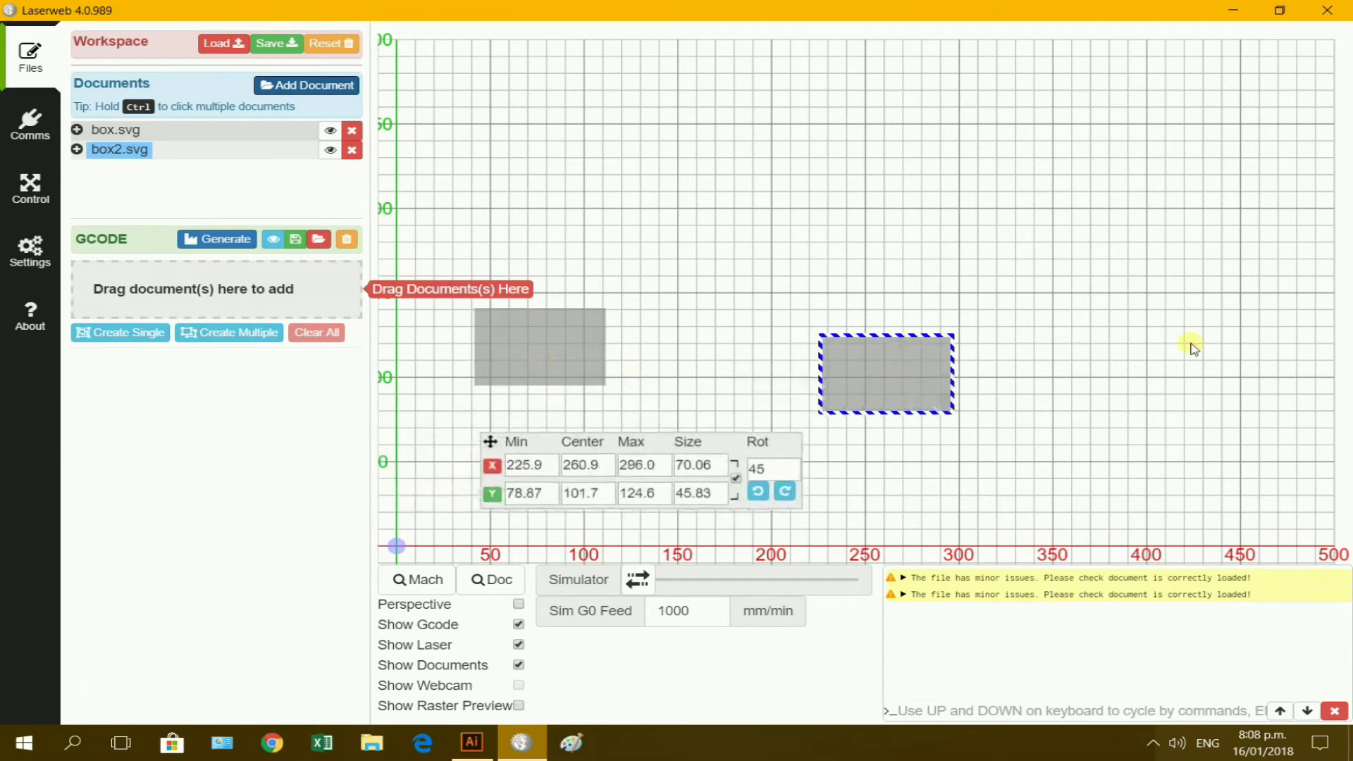
pyautogui.click(583, 341)
pyautogui.moveTo(583, 342); pyautogui.dragTo(855, 251)
pyautogui.click(1070, 292)
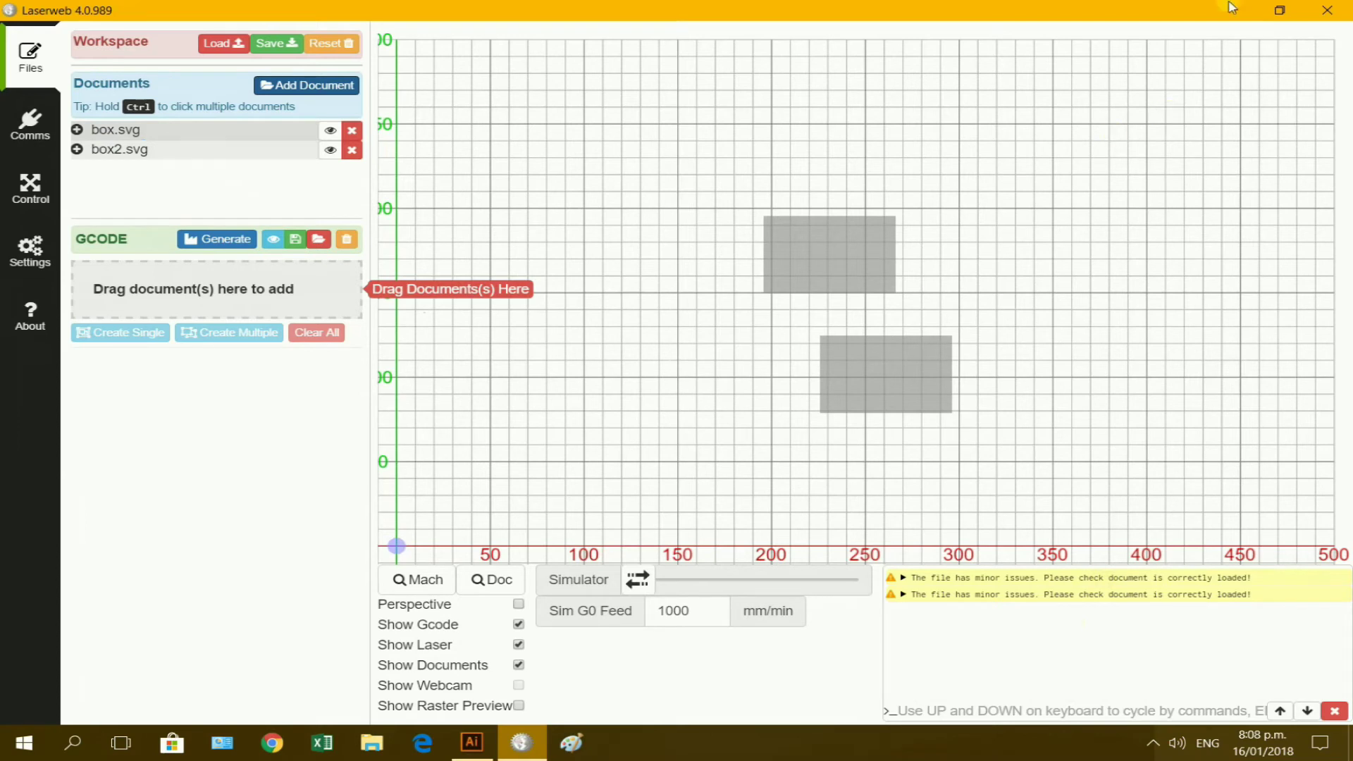
# Load box paint.svg from USB Drive (D:) into LaserWeb as a third document.
pyautogui.click(325, 84)
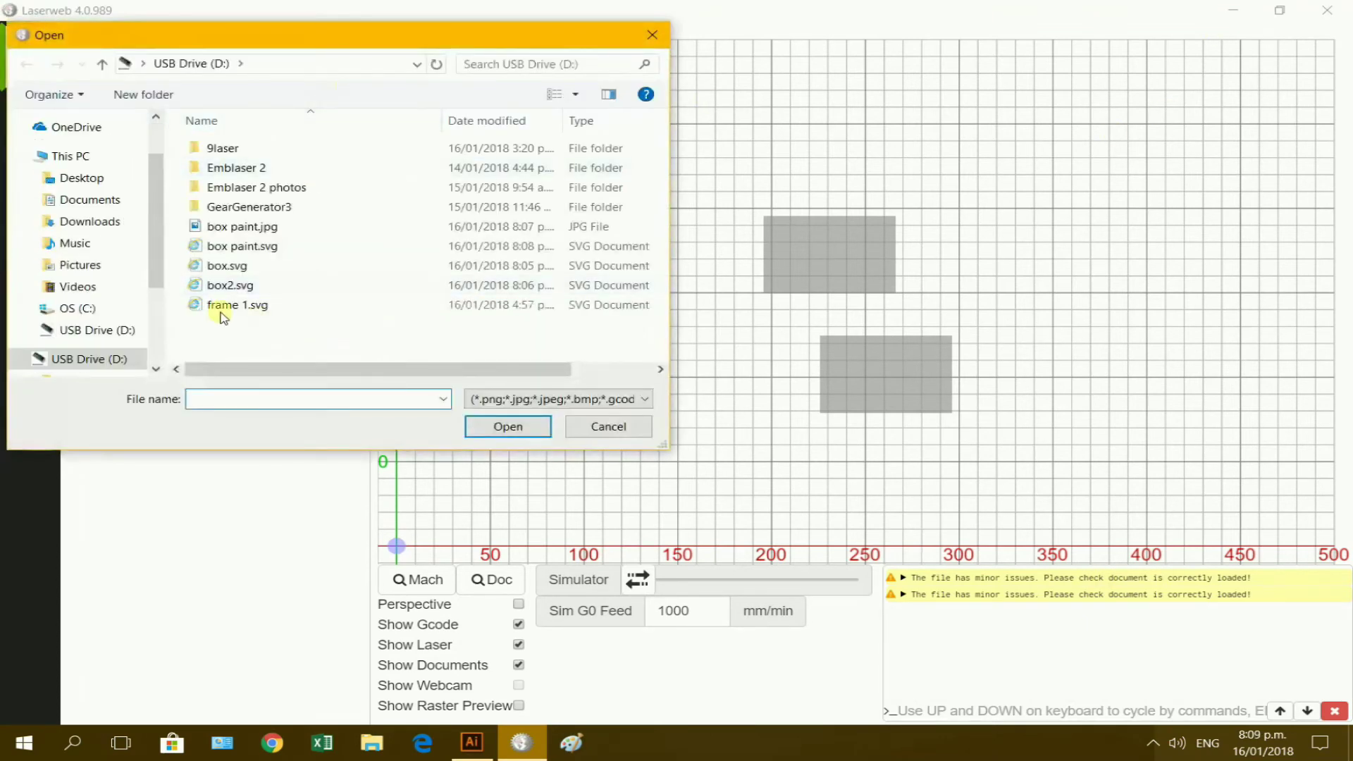
pyautogui.click(231, 228)
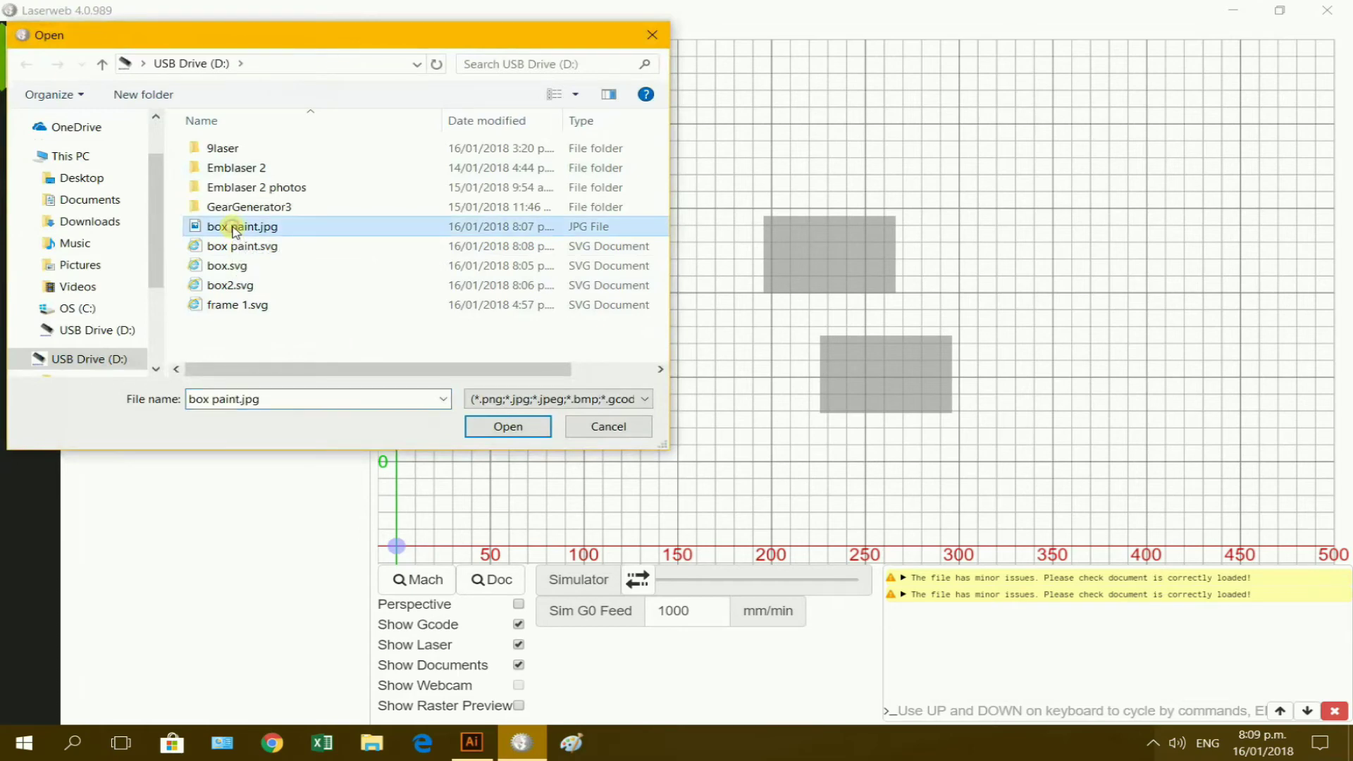
pyautogui.click(242, 249)
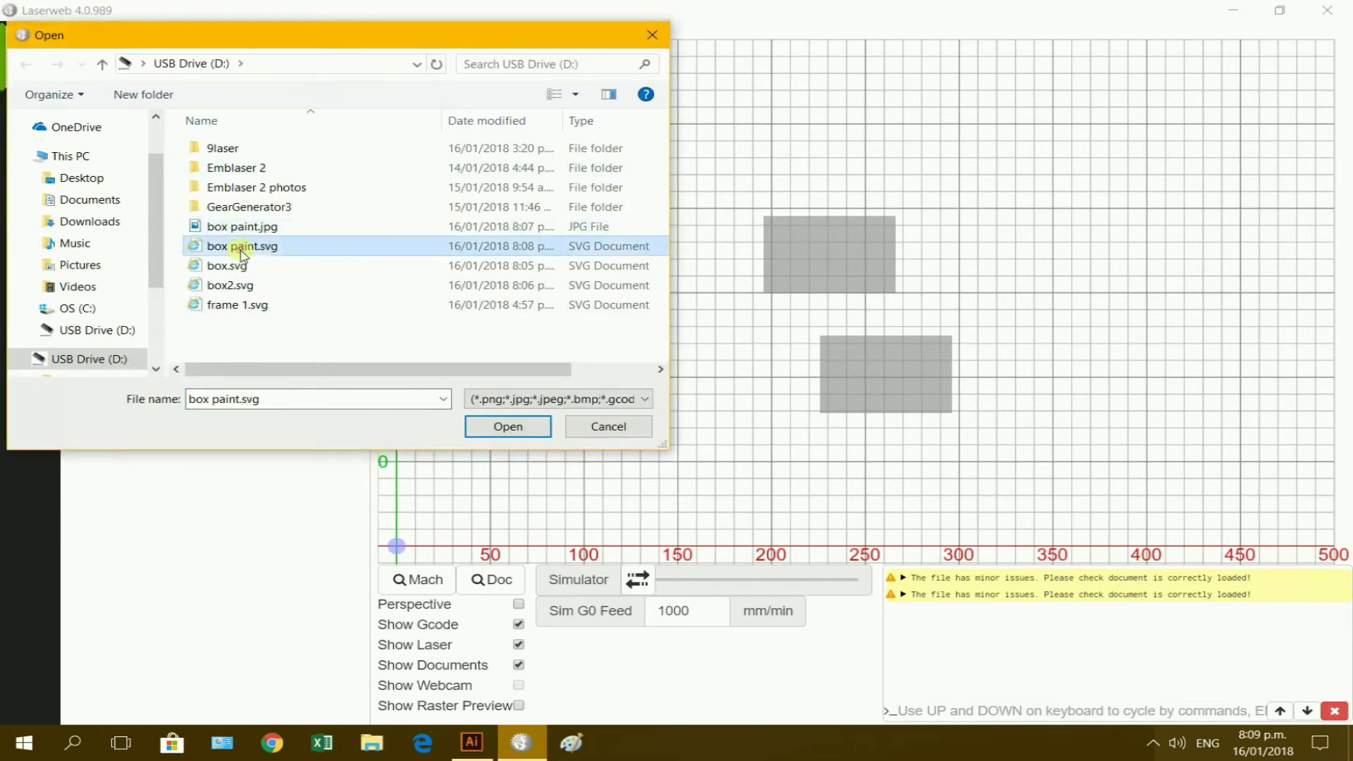
pyautogui.click(506, 426)
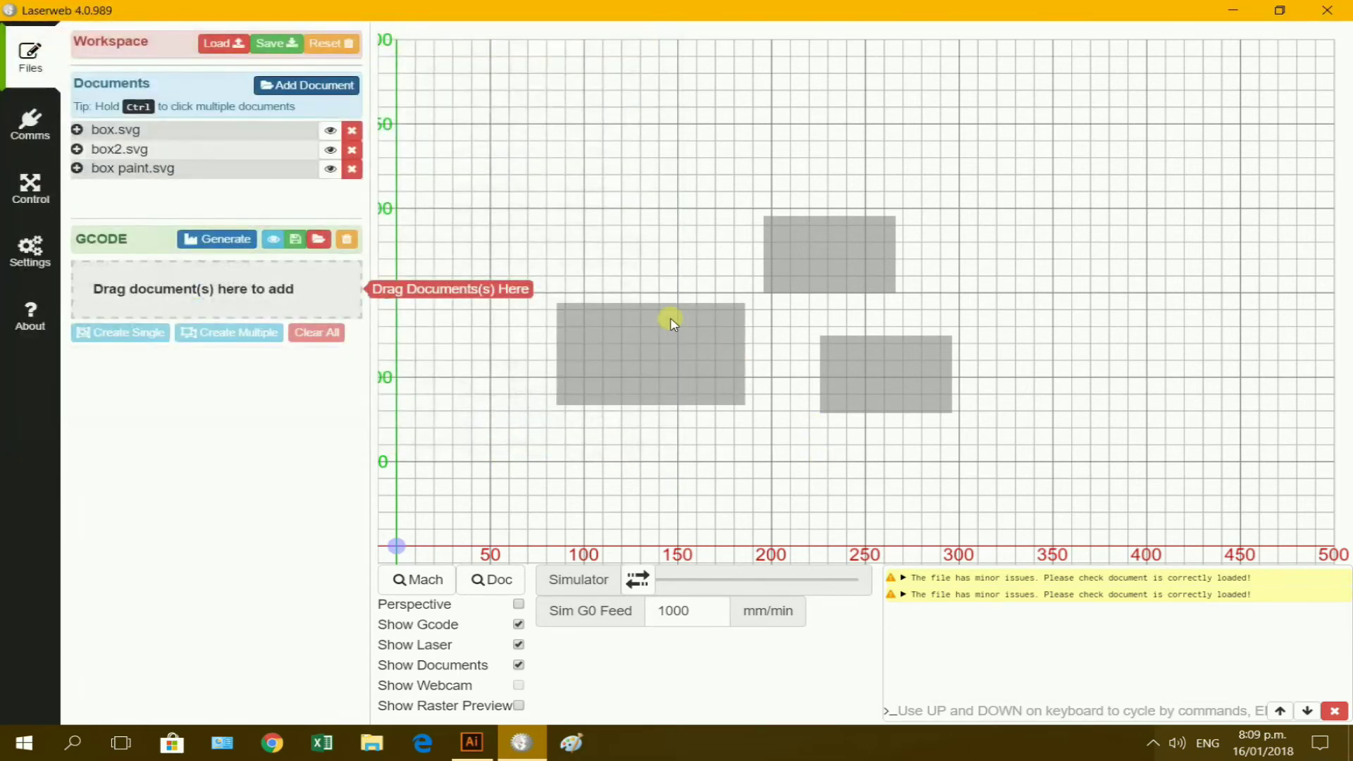